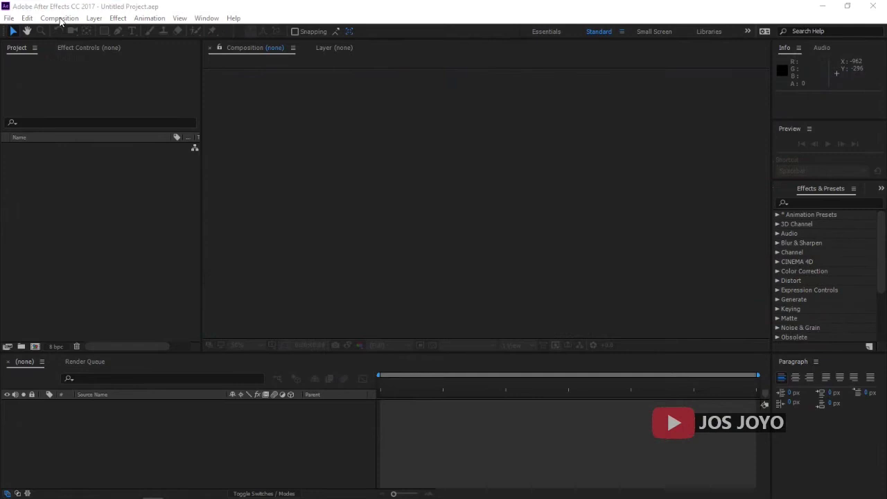
# Create a black 1280×720, 25 fps composition named 'teks' with a 0:00:10:00 duration.
pyautogui.click(60, 18)
pyautogui.click(72, 30)
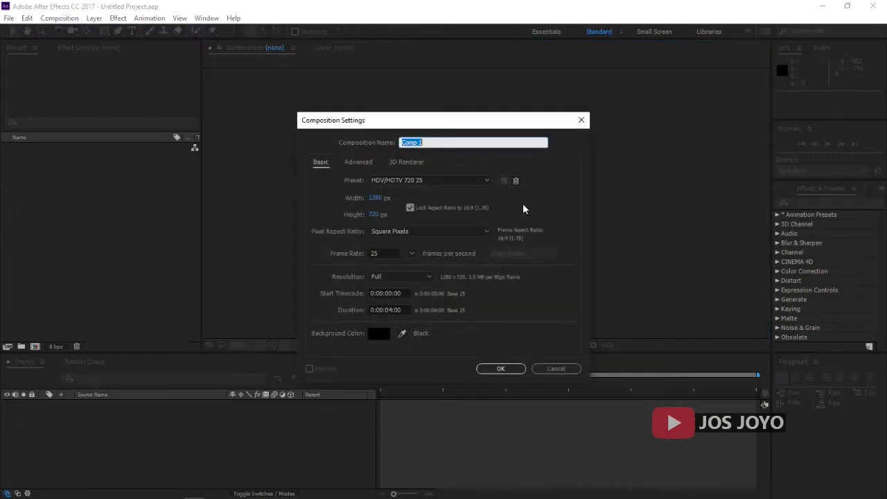
pyautogui.write('teks')
pyautogui.click(390, 309)
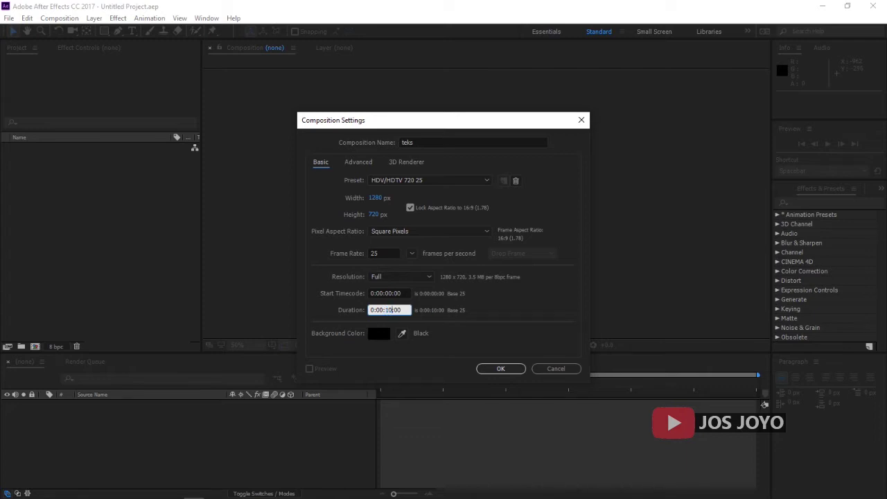
pyautogui.press('Return')
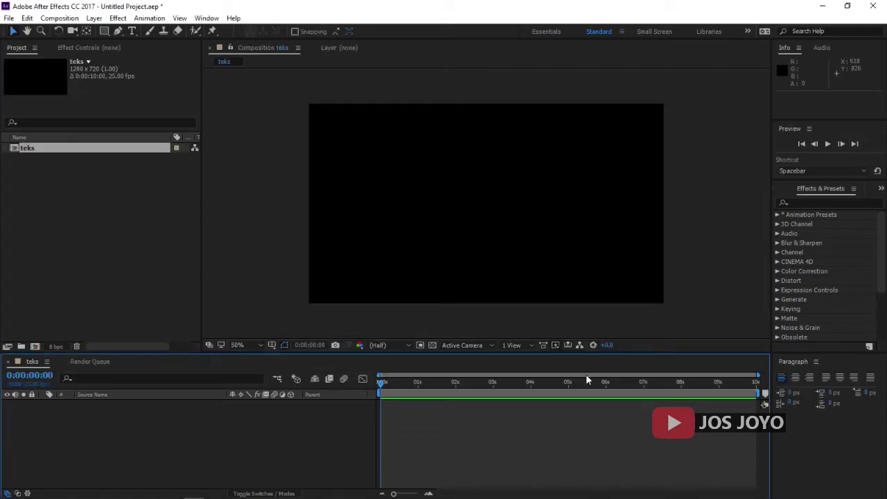
# Draw a three-point bent path with the Pen tool: horizontal, then slanting down-left.
pyautogui.click(118, 32)
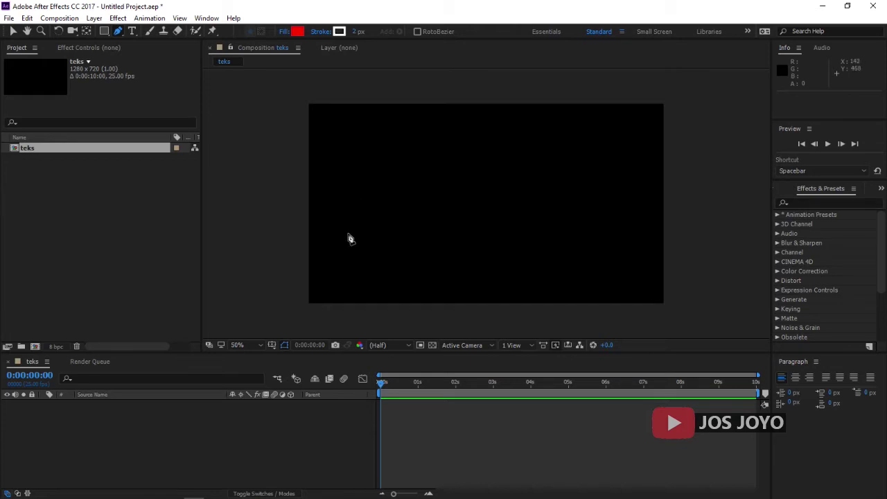
pyautogui.click(486, 203)
pyautogui.click(554, 190)
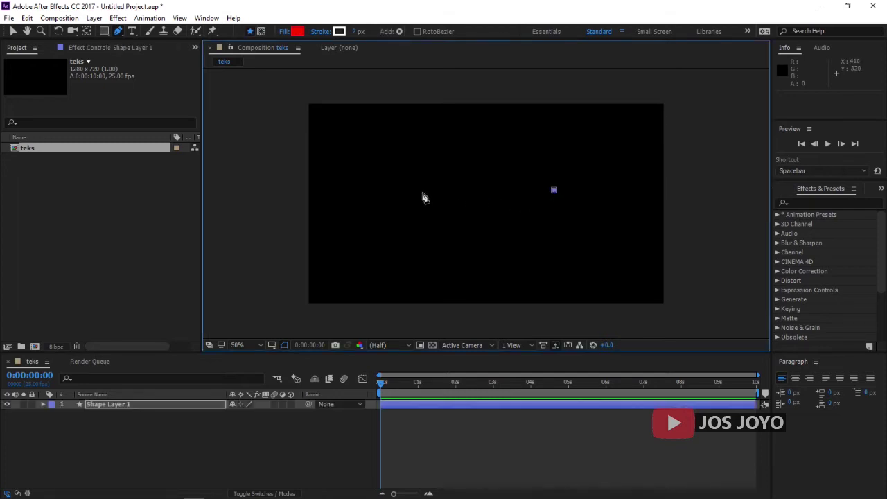
pyautogui.click(445, 190)
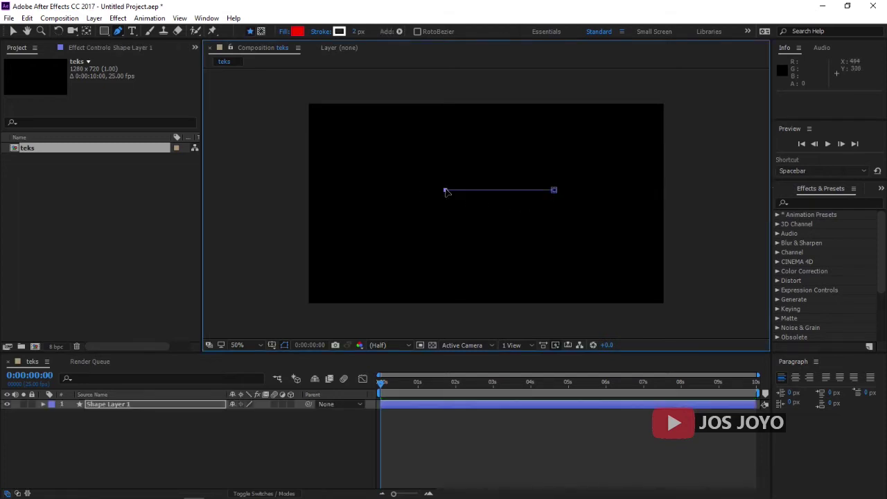
pyautogui.click(434, 217)
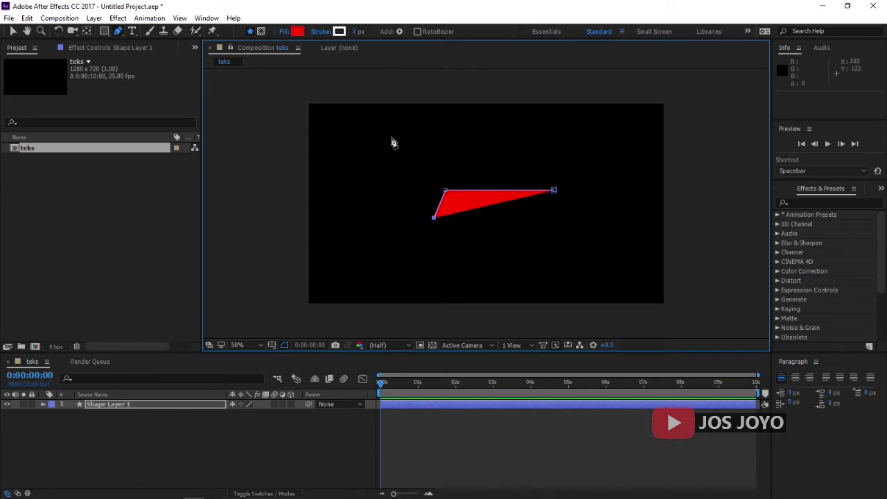
# Set the shape's fill to None.
pyautogui.click(282, 32)
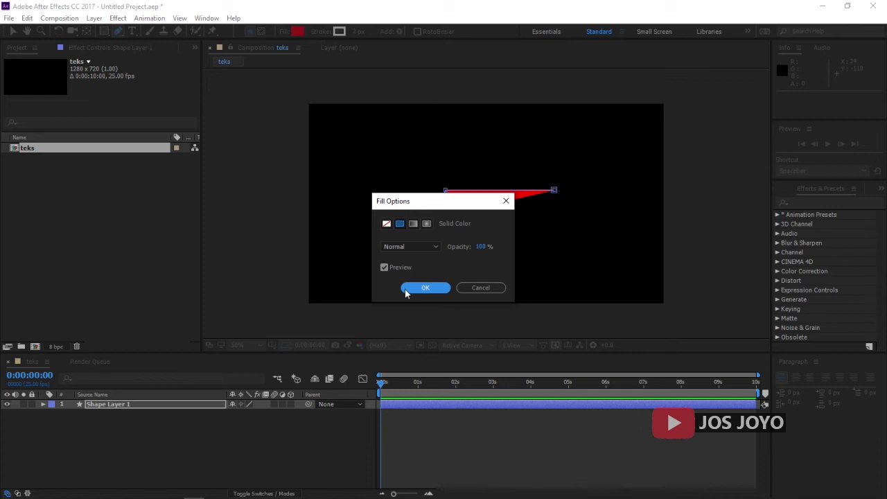
pyautogui.click(387, 223)
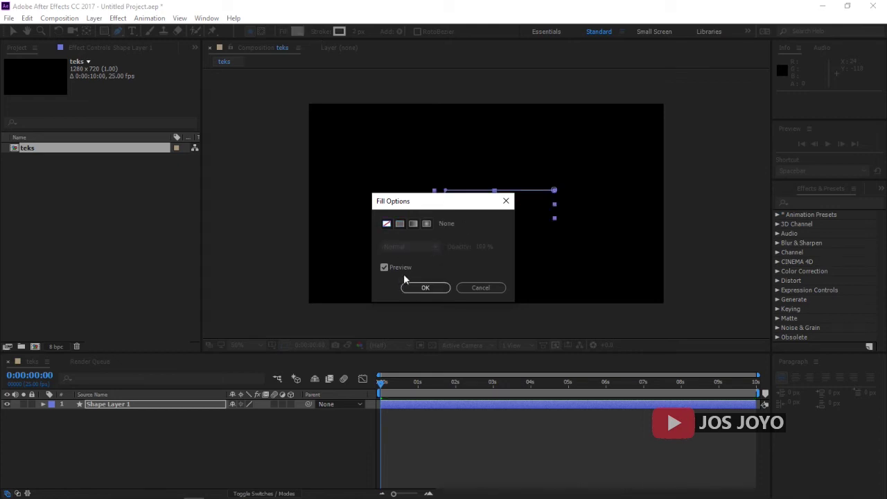
pyautogui.click(422, 288)
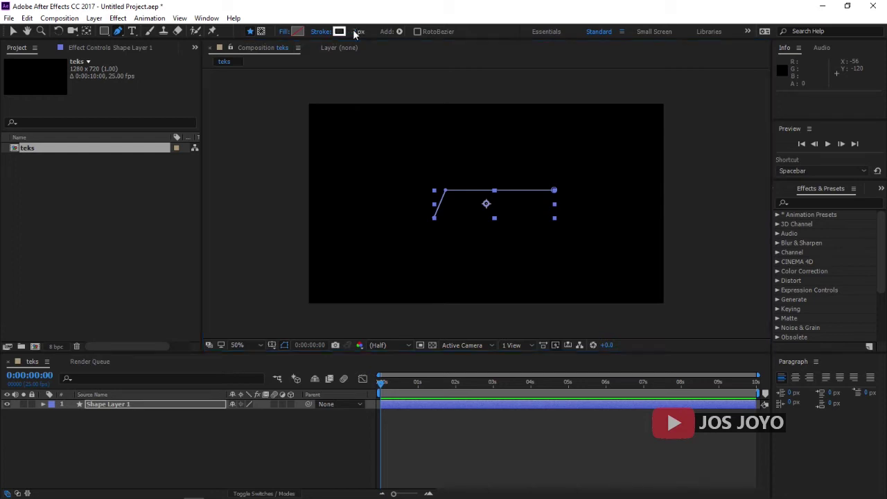
# Set the path's stroke width to 10 px.
pyautogui.moveTo(358, 32); pyautogui.dragTo(358, 32)
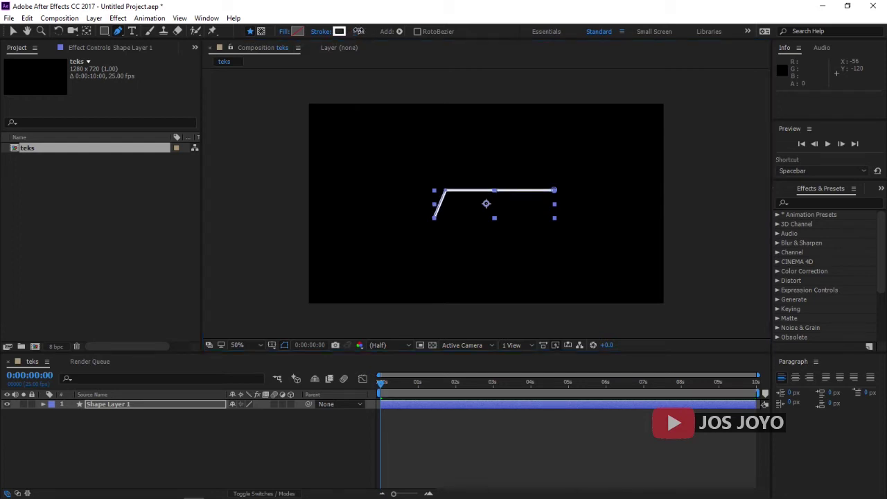
pyautogui.click(357, 32)
pyautogui.press('Return')
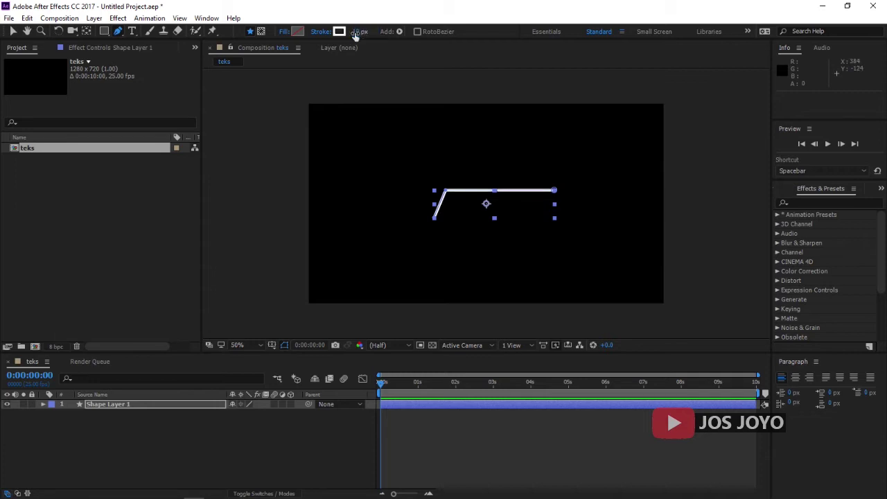
# Add Trim Paths to Shape Layer 1 and keyframe its Start at 0%.
pyautogui.click(453, 63)
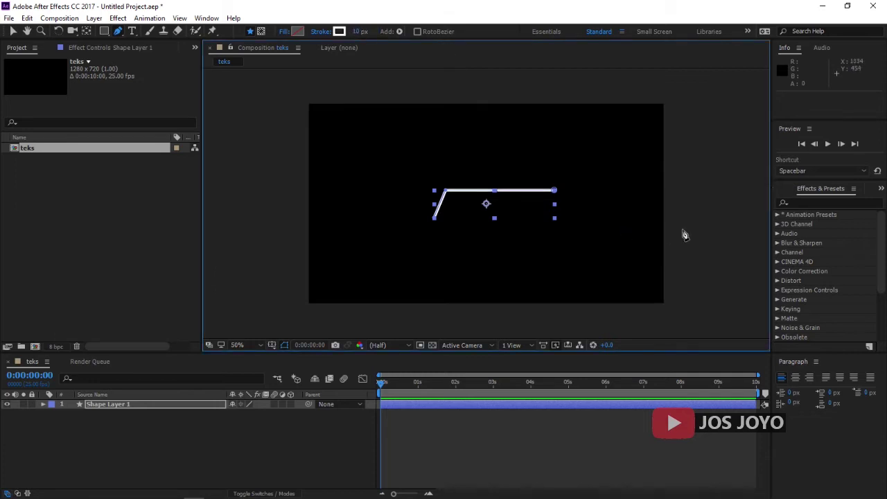
pyautogui.click(92, 406)
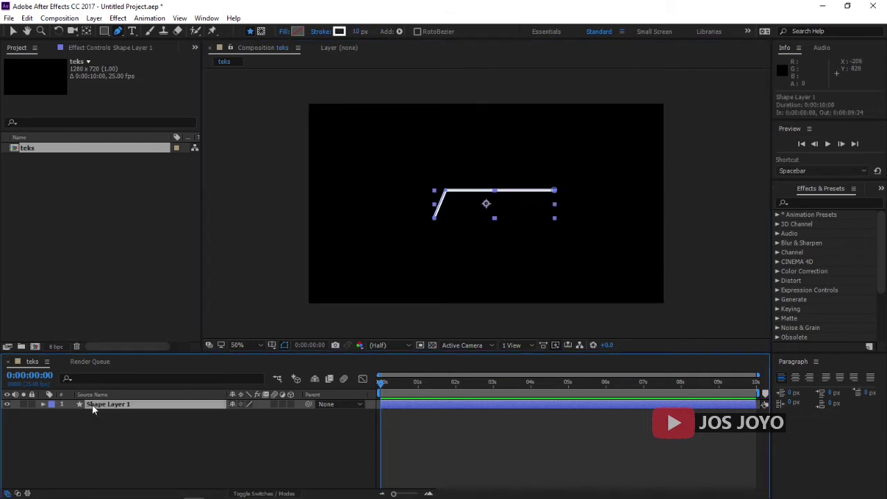
pyautogui.click(399, 33)
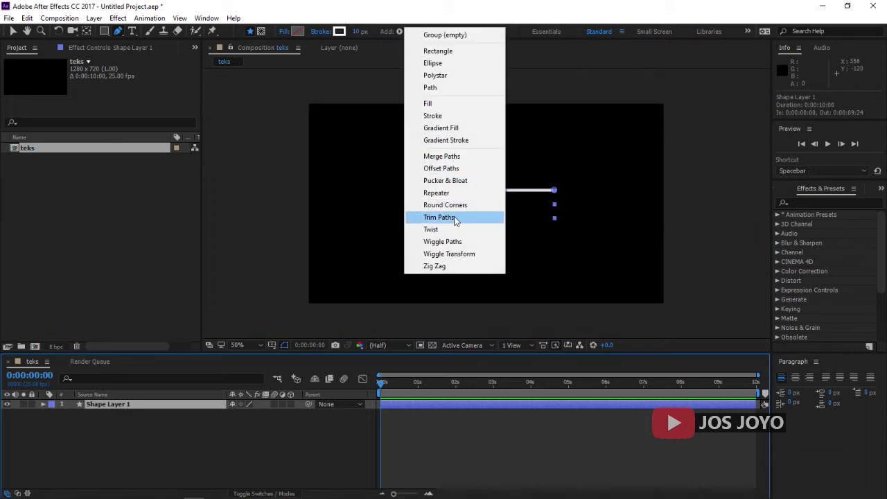
pyautogui.click(456, 220)
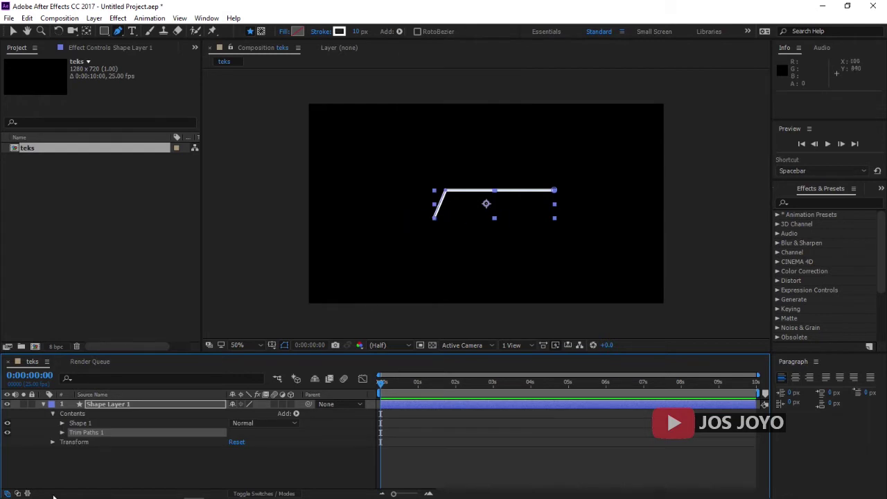
pyautogui.click(81, 441)
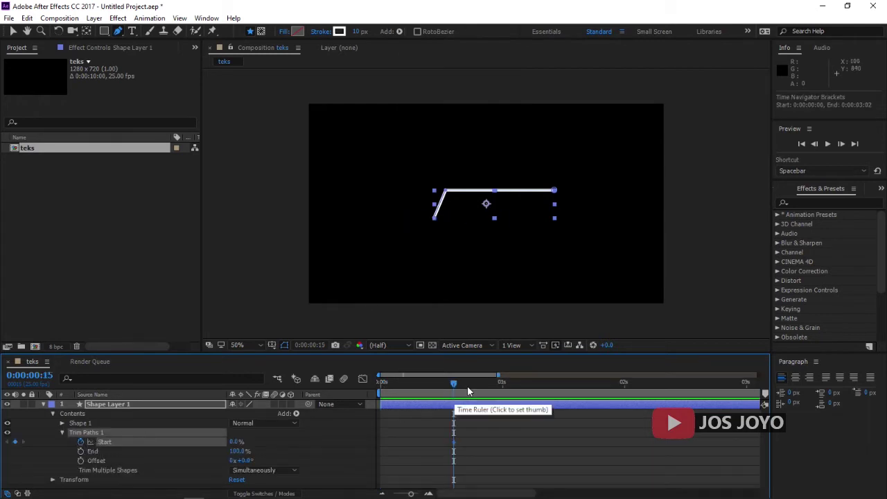
# At 0:00, set Trim Paths Start to 100% and zoom out the timeline.
pyautogui.moveTo(454, 383); pyautogui.dragTo(380, 384)
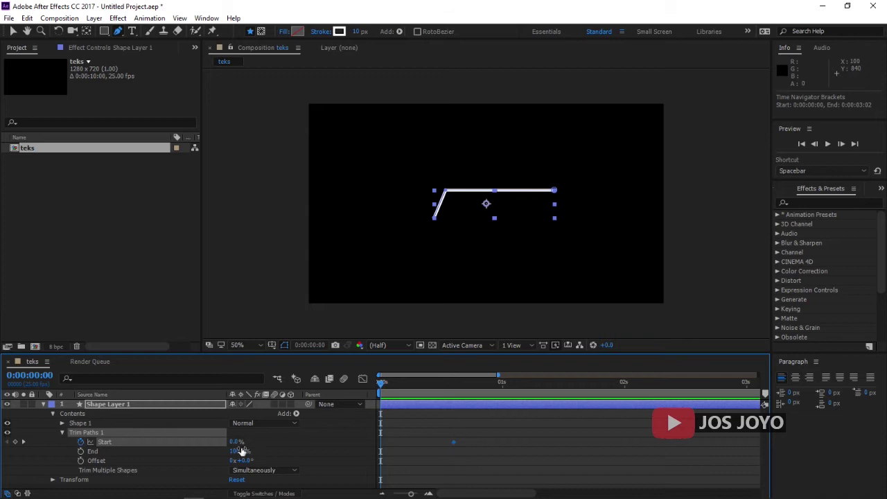
pyautogui.moveTo(236, 441); pyautogui.dragTo(328, 439)
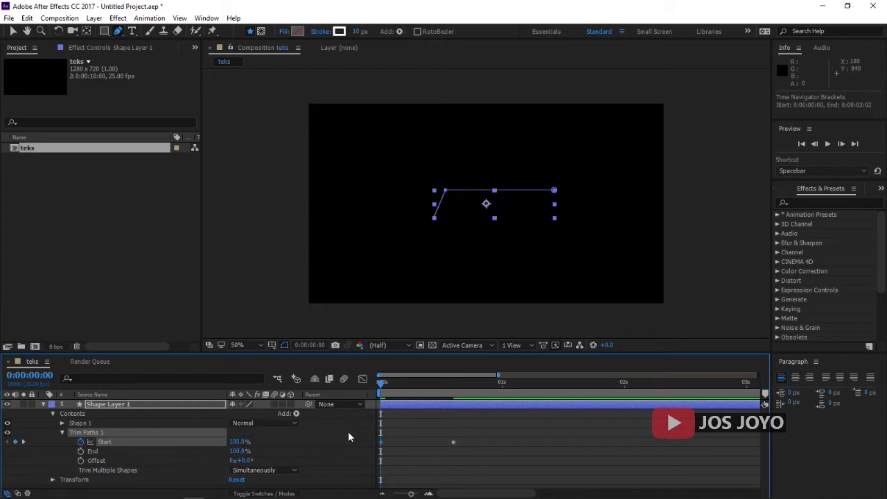
pyautogui.moveTo(496, 372); pyautogui.dragTo(759, 378)
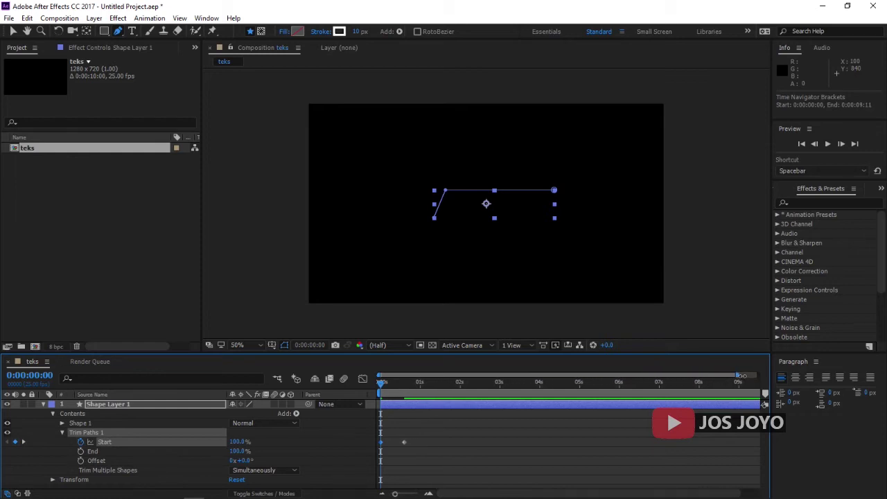
# Preview the line drawing on, then select both Start keyframes.
pyautogui.press('v')
pyautogui.press('space')
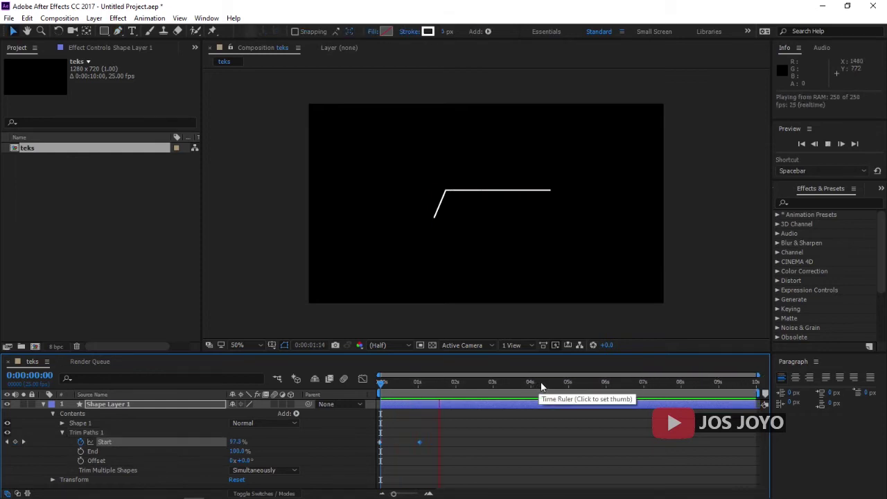
pyautogui.press('space')
pyautogui.press('Home')
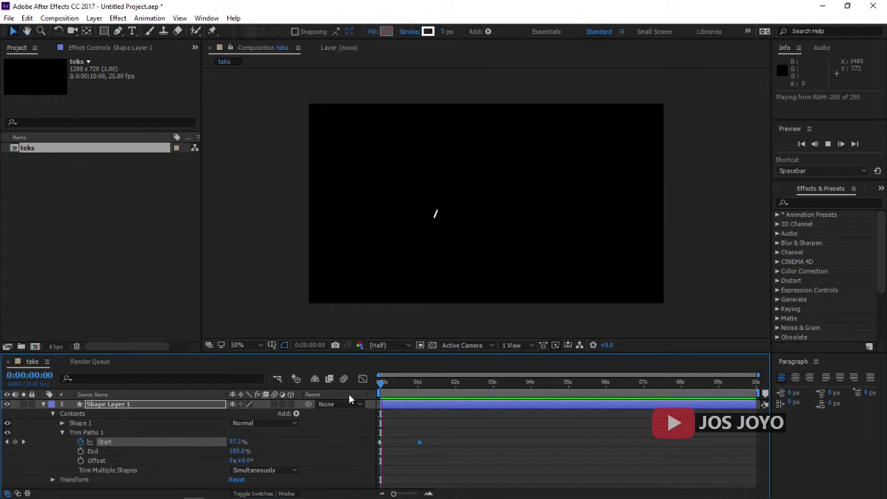
pyautogui.press('space')
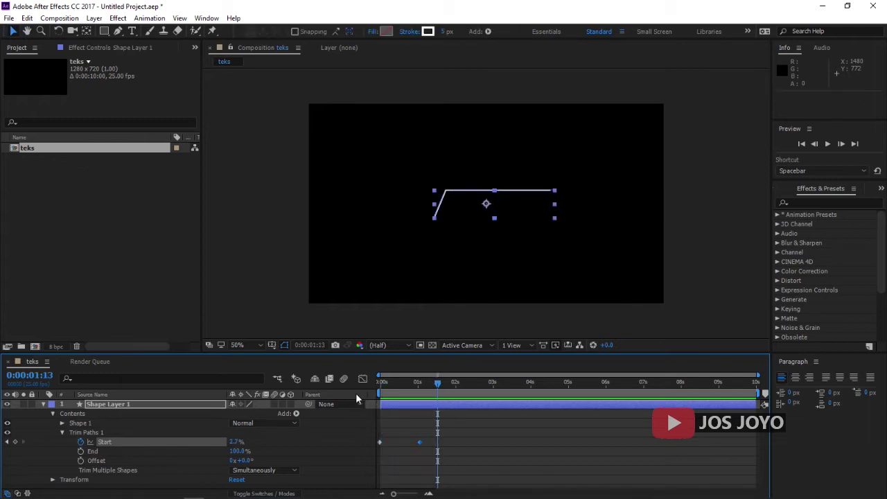
pyautogui.moveTo(422, 442); pyautogui.dragTo(380, 444)
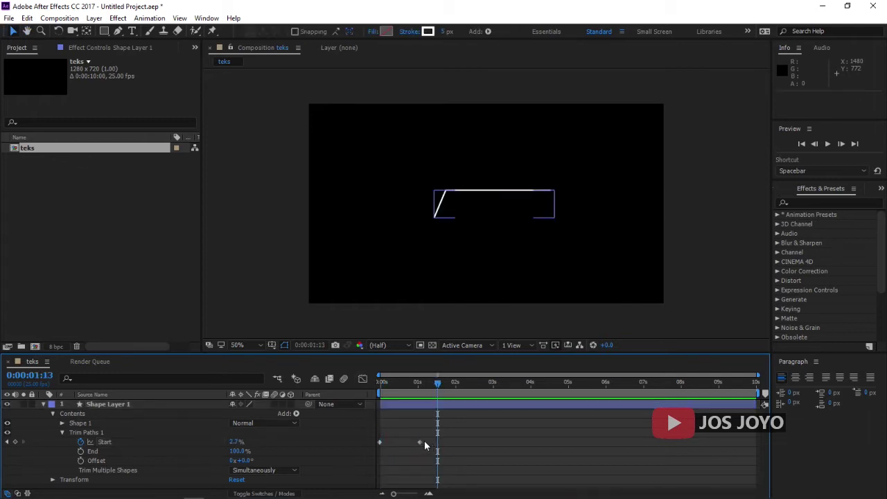
# In Keyframe Velocity, give both Start keyframes 65% incoming and outgoing influence.
pyautogui.rightClick(380, 443)
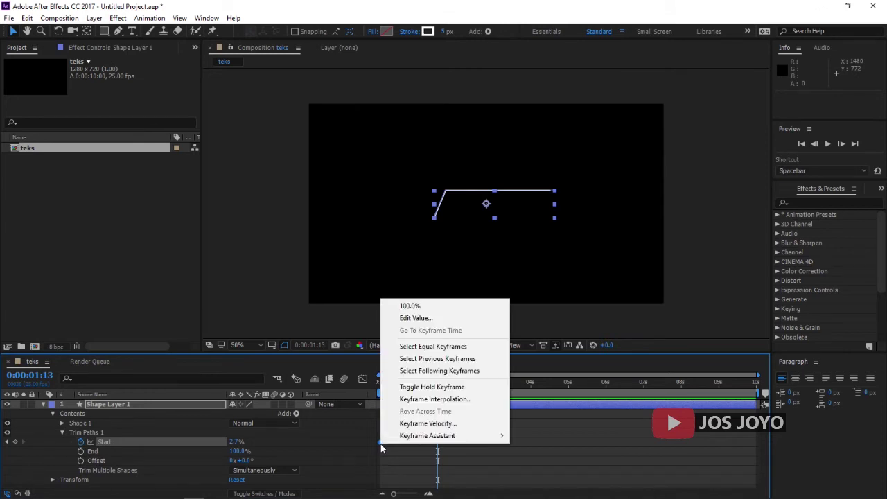
pyautogui.click(486, 424)
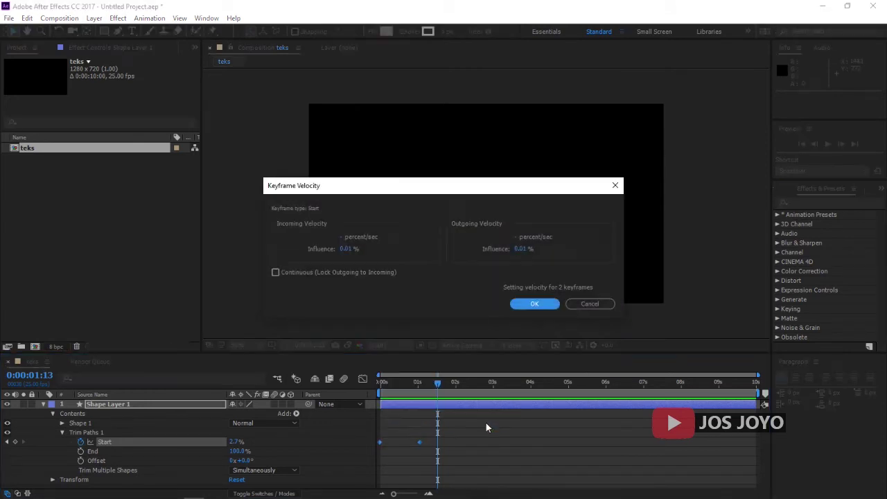
pyautogui.click(346, 250)
pyautogui.write('65')
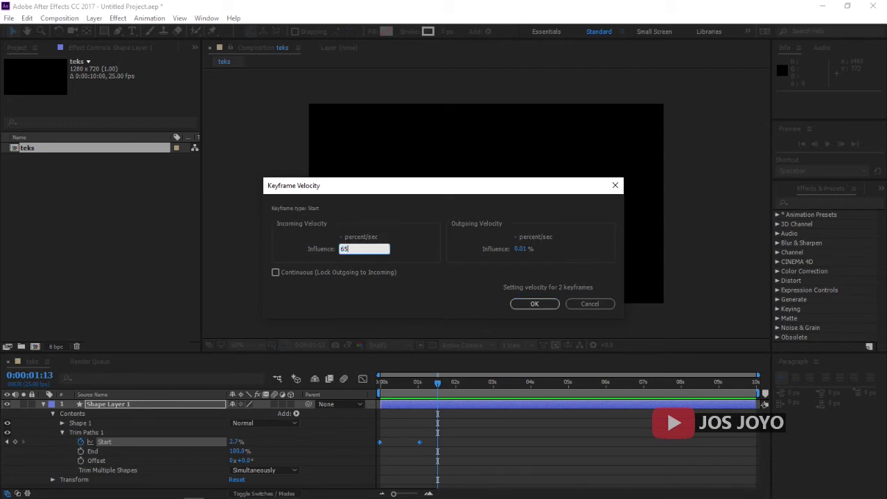
pyautogui.click(522, 250)
pyautogui.write('65')
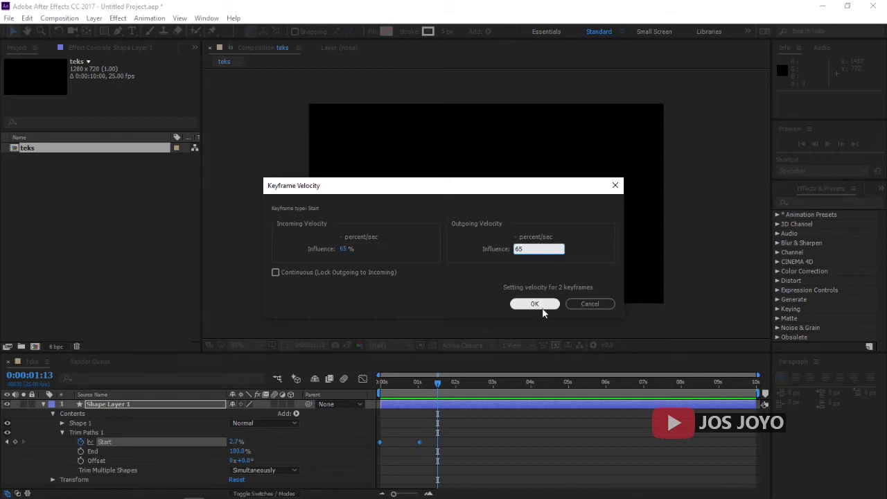
pyautogui.click(542, 306)
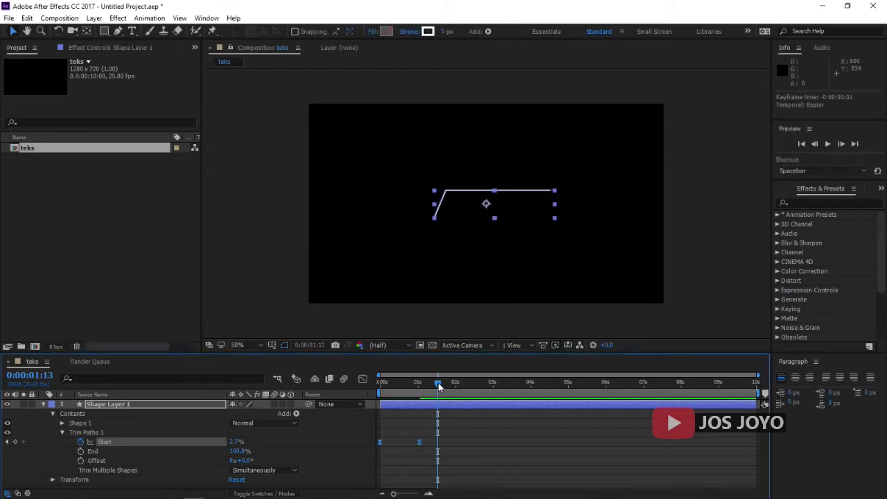
# Deselect the line and preview the draw-on from the start.
pyautogui.click(725, 280)
pyautogui.press('Home')
pyautogui.press('space')
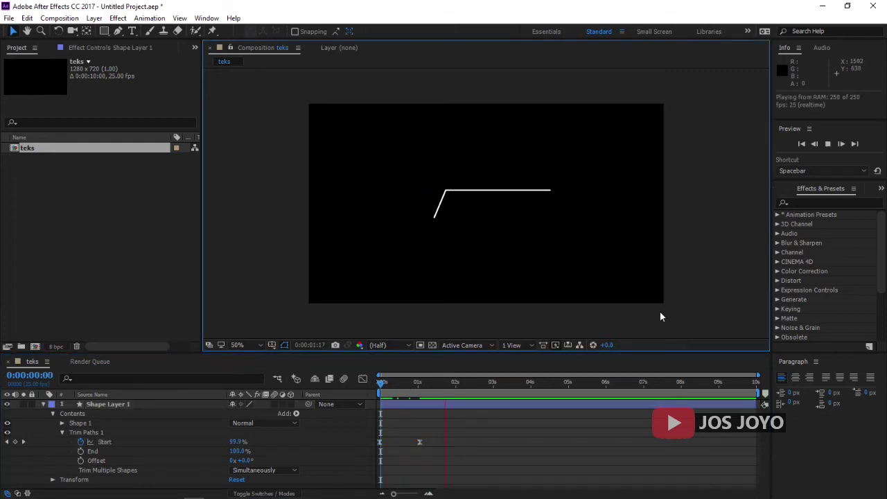
# Add a text layer reading 'mercusuar' just above the line.
pyautogui.hotkey('ctrl', 't')
pyautogui.click(450, 169)
pyautogui.write('me')
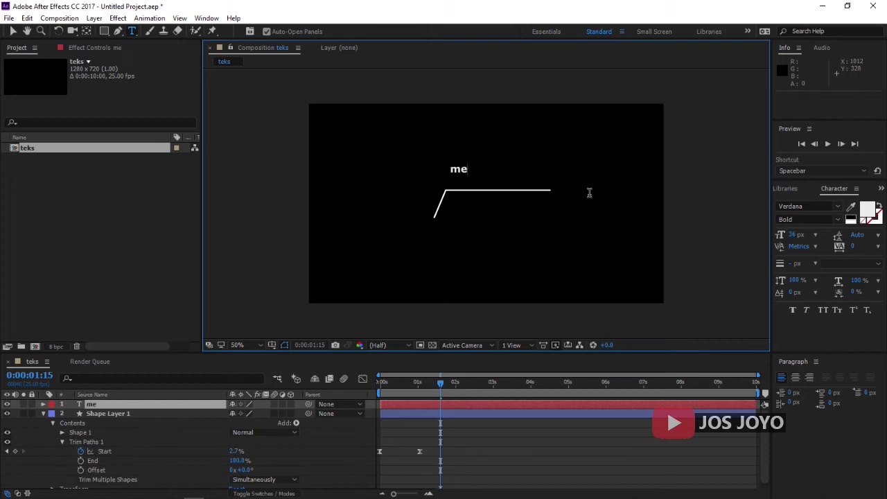
pyautogui.write('rcusuar')
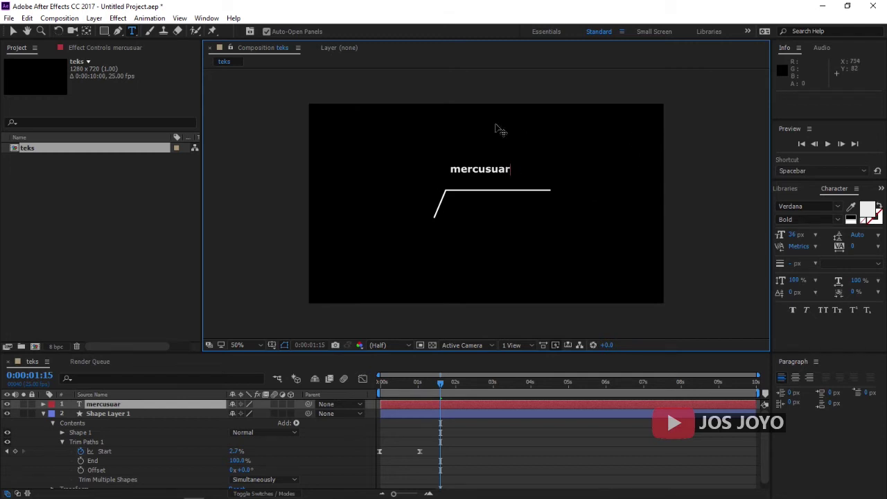
pyautogui.click(12, 32)
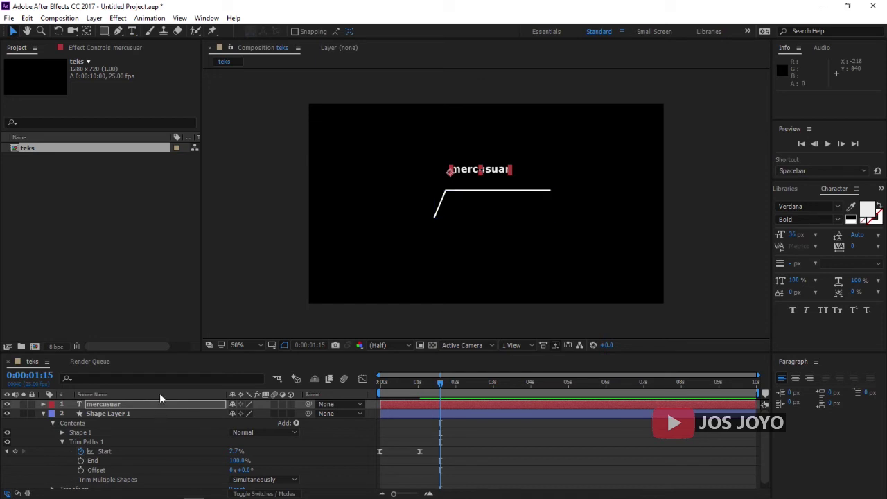
# Scale the mercusuar text to 170% and drag it down onto the line's horizontal segment.
pyautogui.press('s')
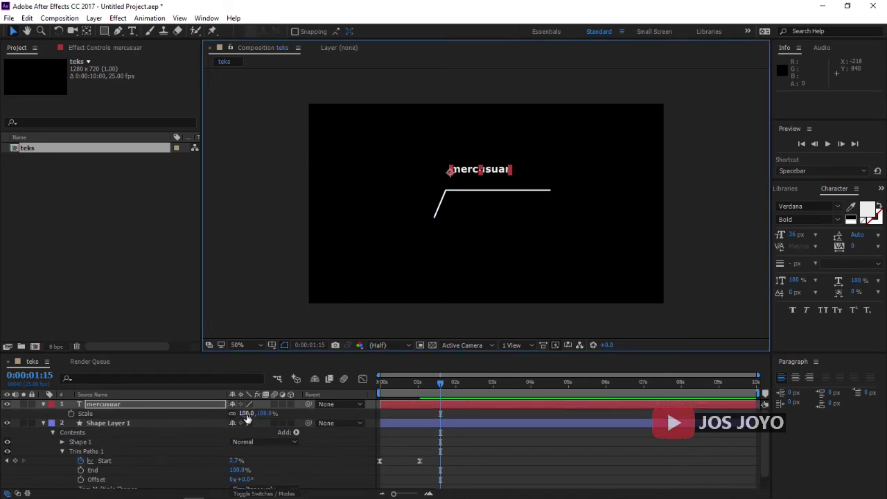
pyautogui.moveTo(265, 414); pyautogui.dragTo(301, 415)
pyautogui.moveTo(522, 167); pyautogui.dragTo(514, 179)
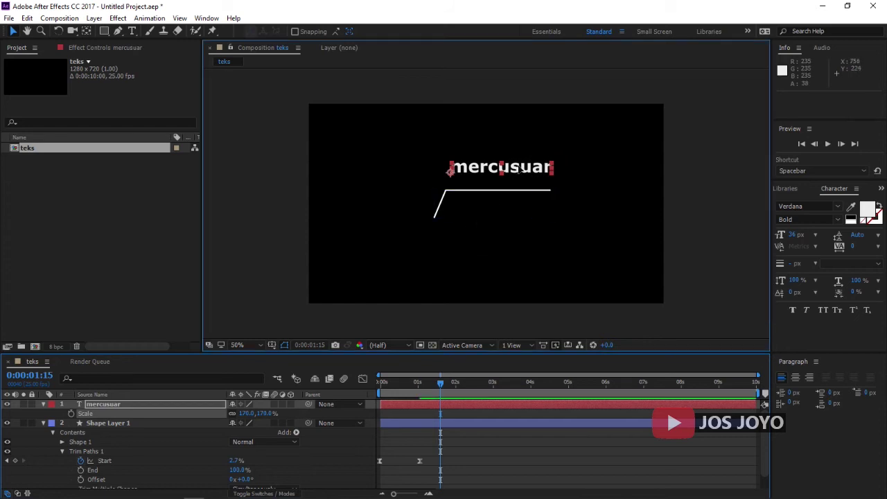
pyautogui.click(580, 163)
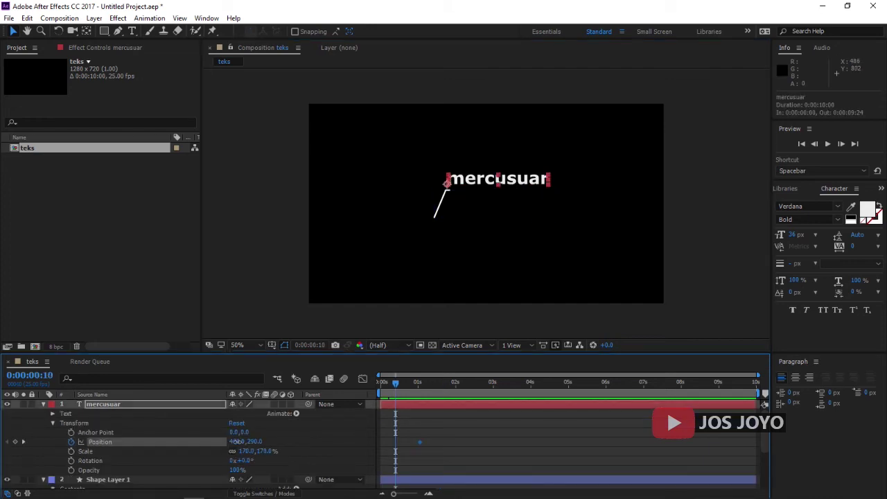
# Keyframe the text's Position rising from 498,431 to 498,290 over about one second.
pyautogui.moveTo(236, 442); pyautogui.dragTo(336, 438)
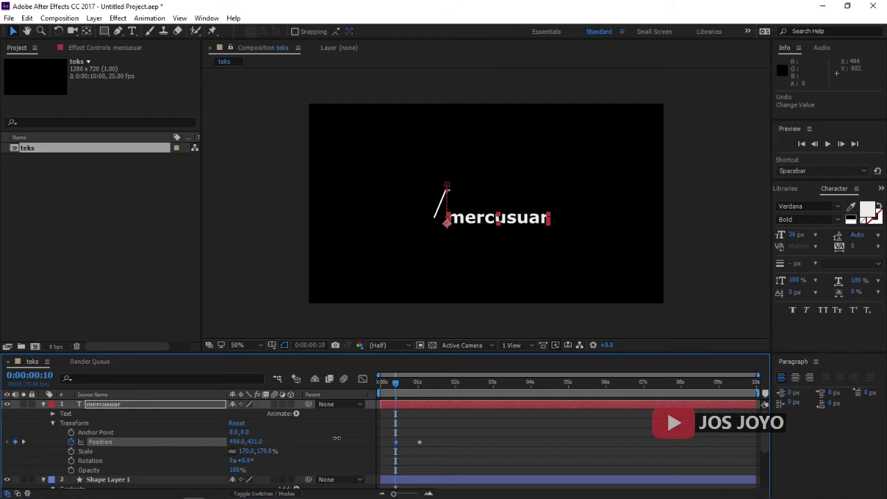
pyautogui.click(722, 294)
pyautogui.moveTo(401, 382)
pyautogui.mouseDown()
pyautogui.moveTo(408, 386)
pyautogui.moveTo(368, 391)
pyautogui.moveTo(419, 385)
pyautogui.mouseUp()
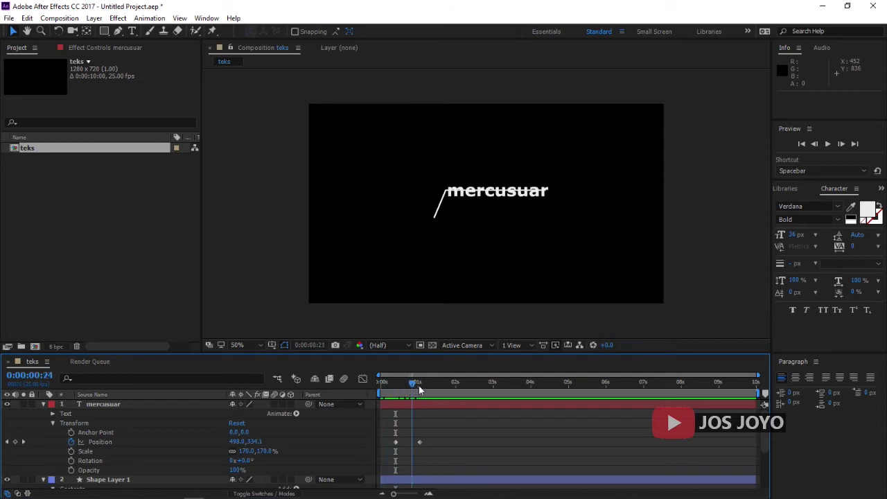
pyautogui.click(711, 262)
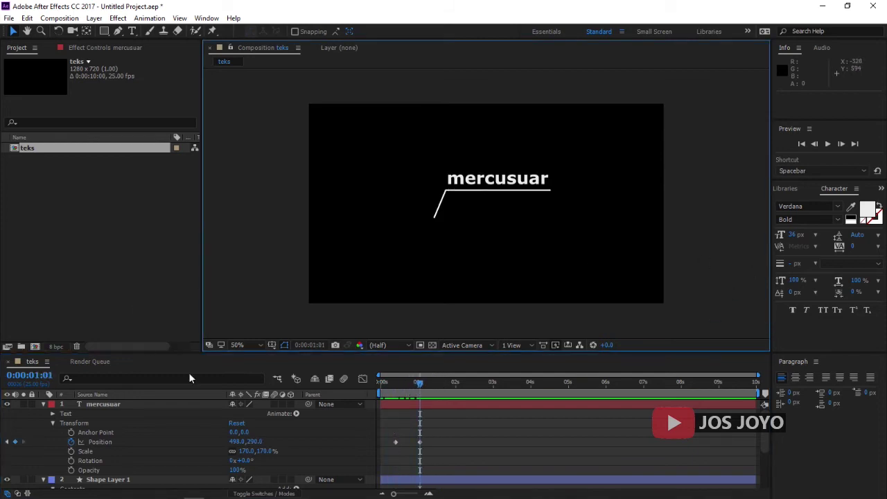
pyautogui.click(44, 406)
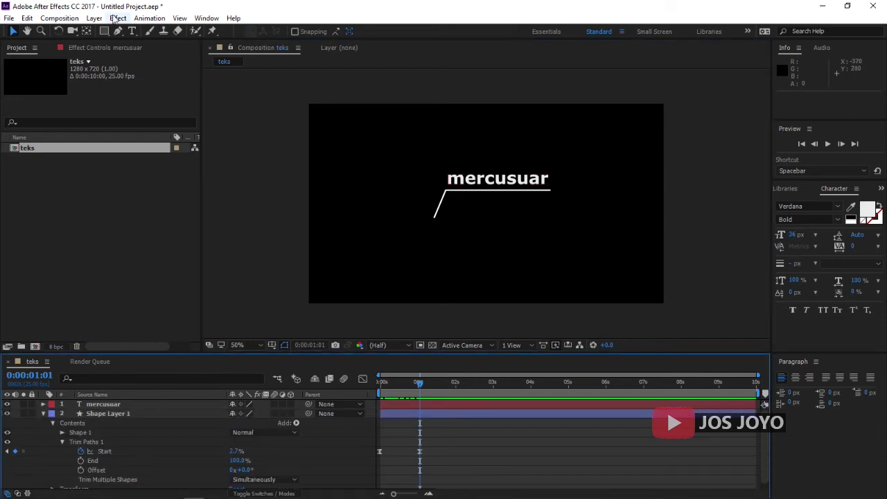
pyautogui.click(105, 30)
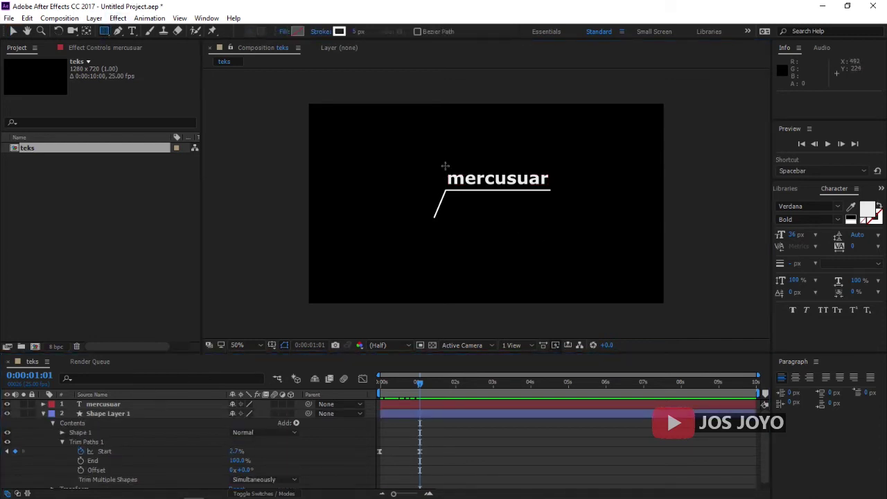
# Draw a rectangle covering the mercusuar text, creating Shape Layer 2.
pyautogui.moveTo(443, 165)
pyautogui.mouseDown()
pyautogui.moveTo(566, 187)
pyautogui.moveTo(554, 187)
pyautogui.mouseUp()
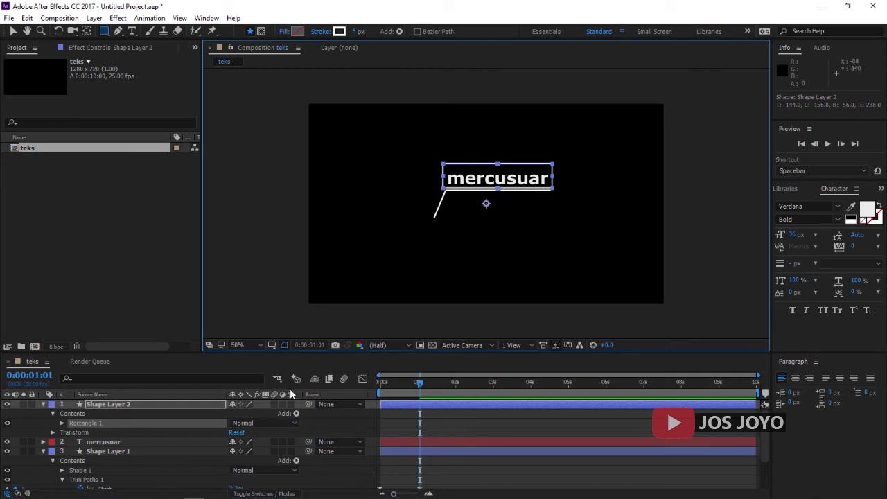
# Fill the rectangle with solid white FFFFFF, then reselect it with the Selection tool.
pyautogui.click(297, 33)
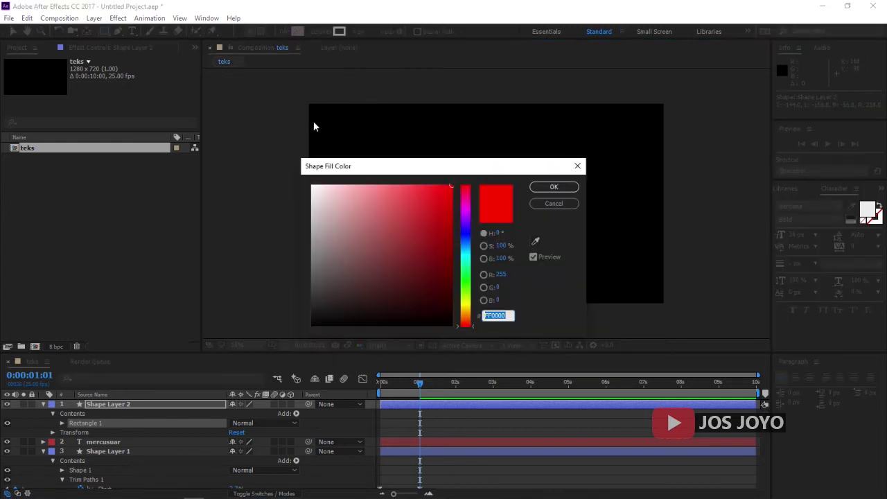
pyautogui.moveTo(372, 190); pyautogui.dragTo(290, 181)
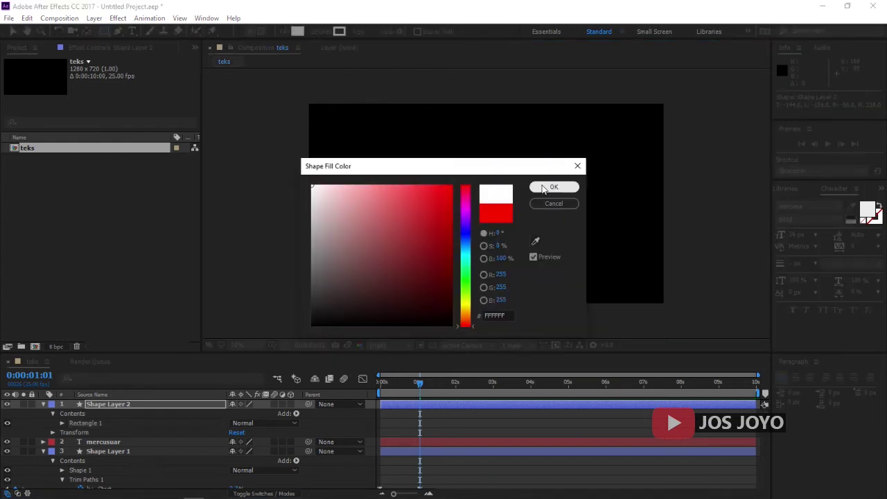
pyautogui.click(554, 187)
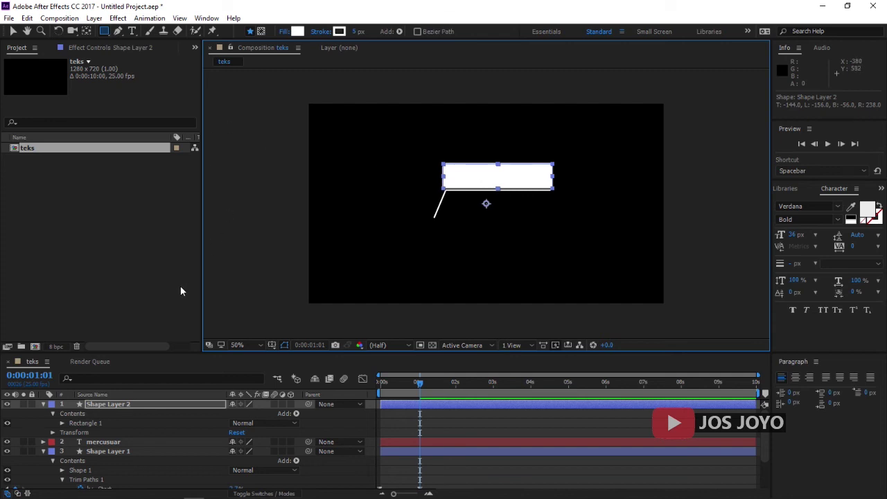
pyautogui.press('v')
pyautogui.click(250, 270)
pyautogui.click(522, 176)
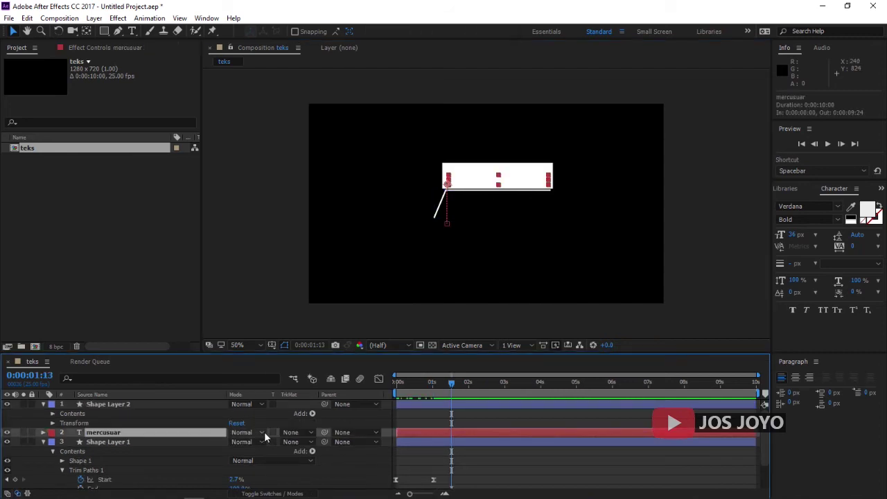
# Set the mercusuar layer's track matte to Alpha Matte 'Shape Layer 2' and rewind to the start.
pyautogui.click(263, 432)
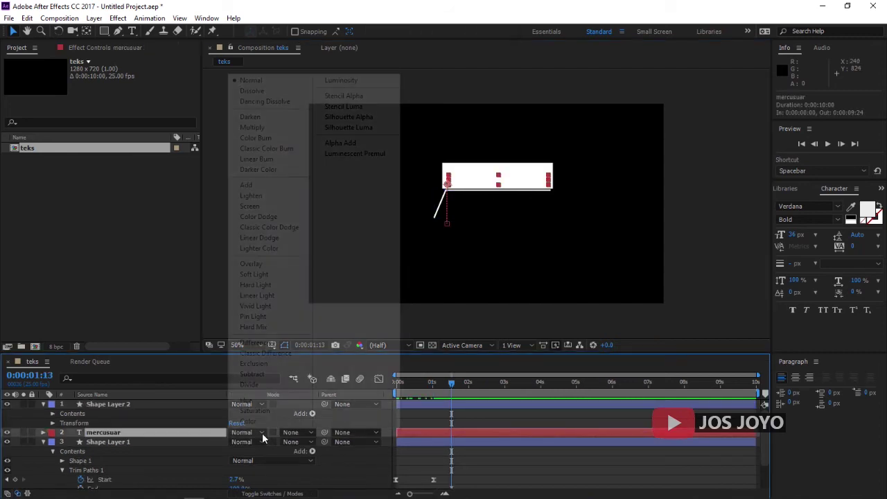
pyautogui.click(262, 432)
pyautogui.click(262, 432)
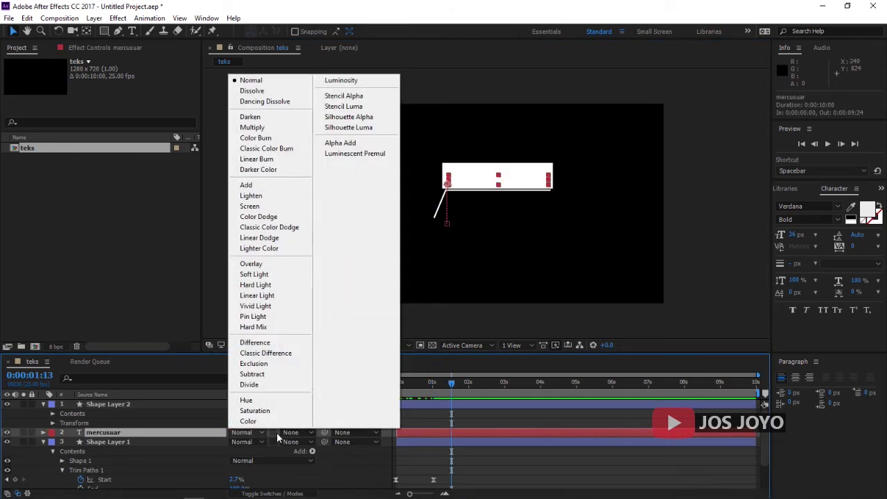
pyautogui.click(291, 433)
pyautogui.click(309, 433)
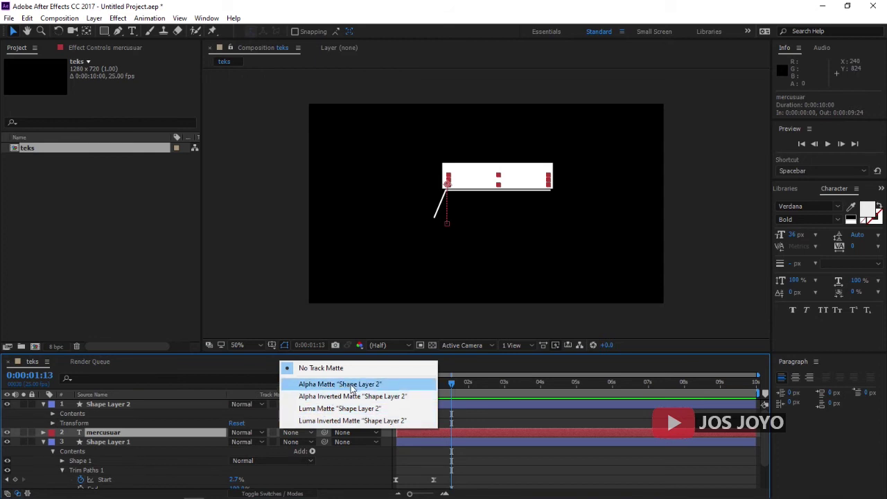
pyautogui.click(352, 385)
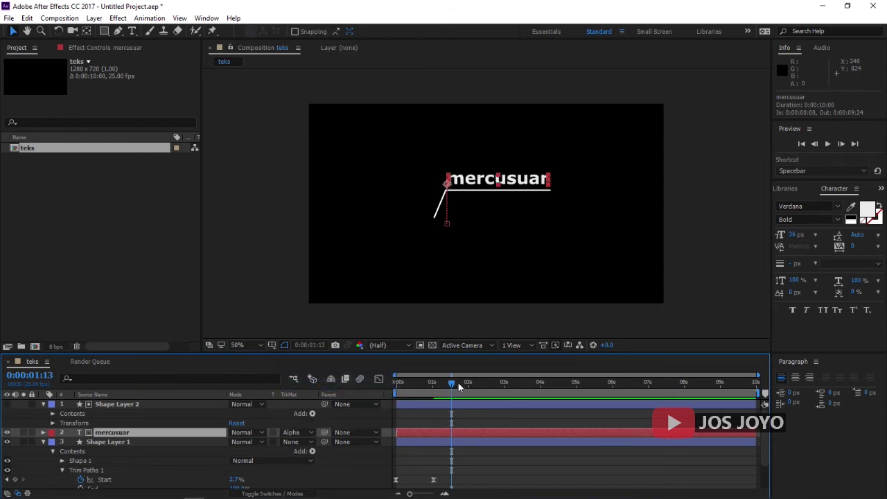
pyautogui.moveTo(459, 386); pyautogui.dragTo(400, 399)
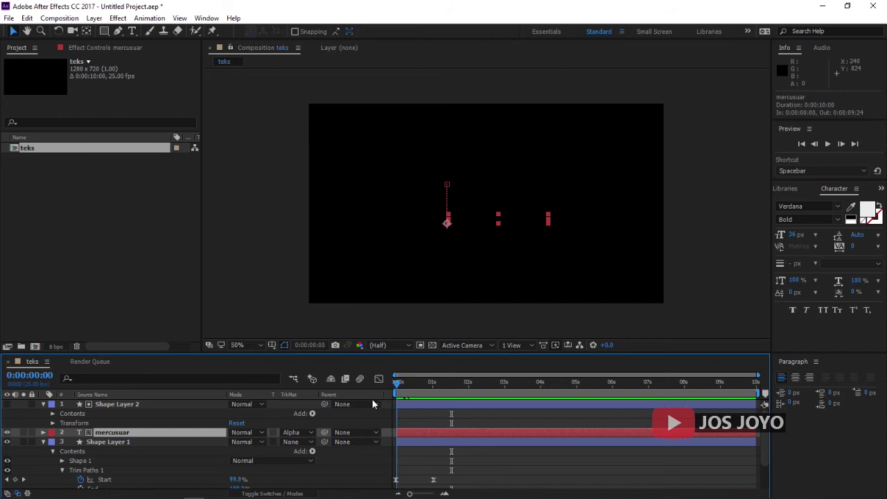
pyautogui.press('space')
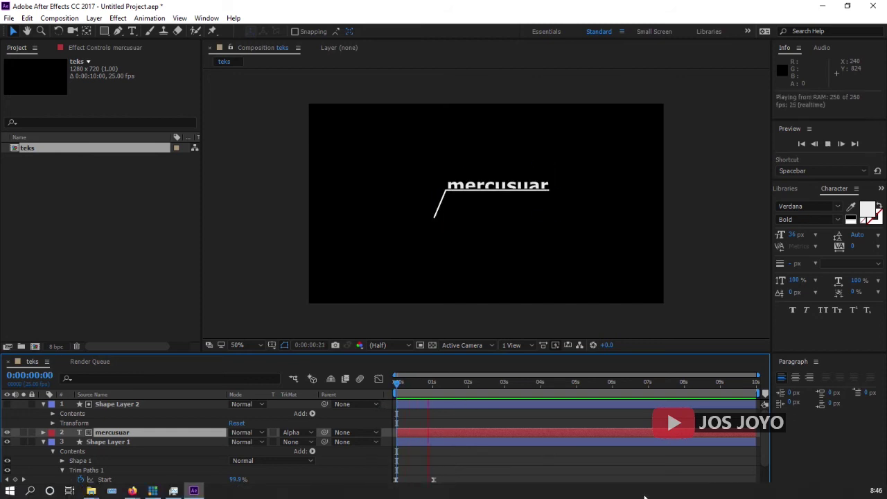
pyautogui.press('space')
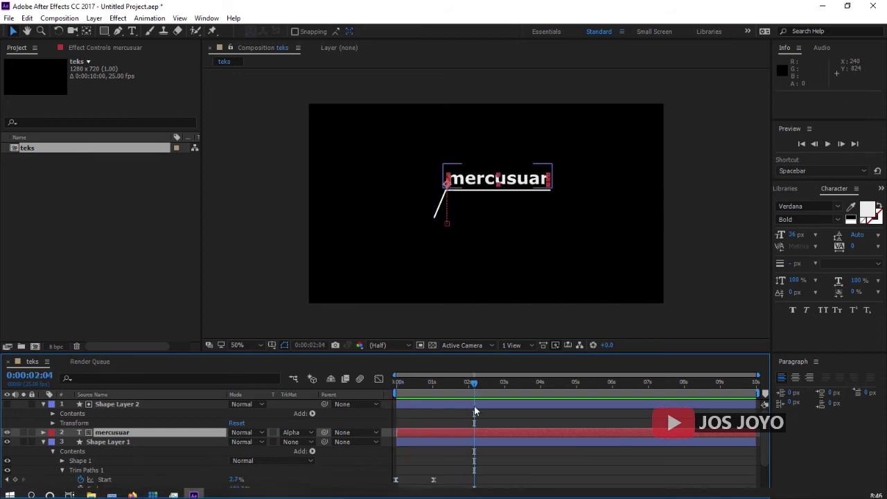
pyautogui.press('p')
pyautogui.press('space')
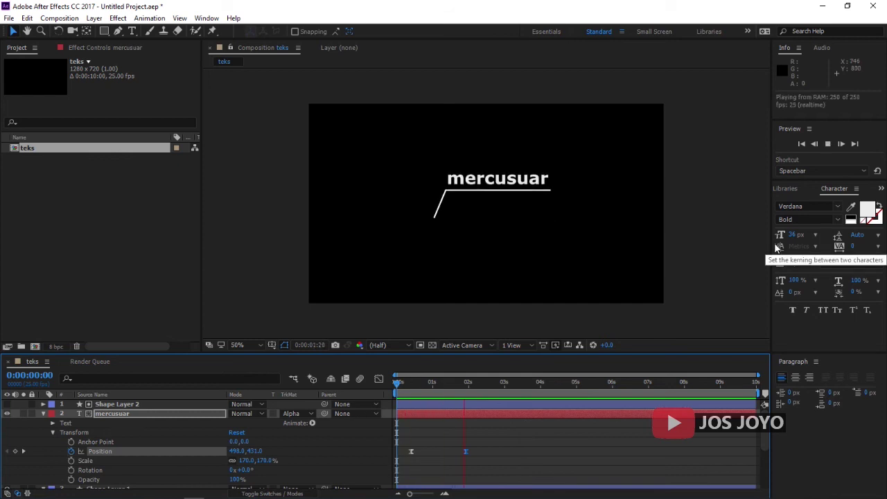
pyautogui.press('q')
pyautogui.press('q')
pyautogui.press('q')
# Draw a small white circle and move it up to meet the callout line's end.
pyautogui.moveTo(413, 223); pyautogui.dragTo(424, 239)
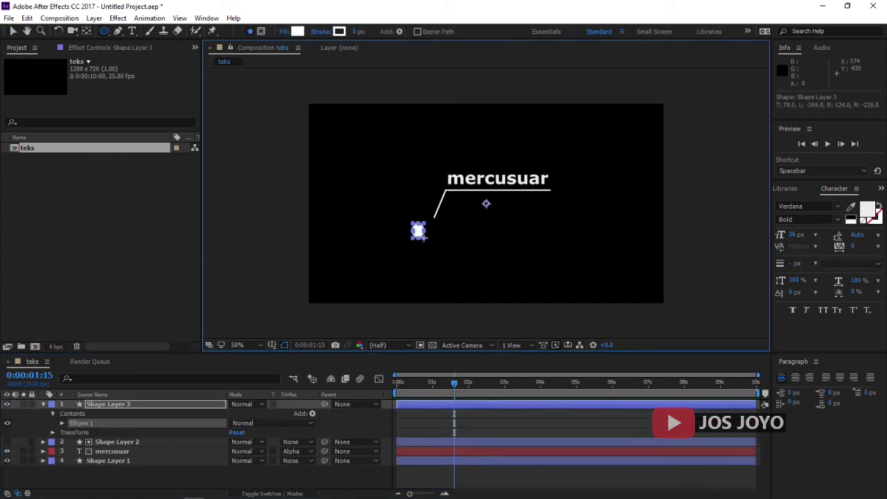
pyautogui.moveTo(421, 233); pyautogui.dragTo(423, 239)
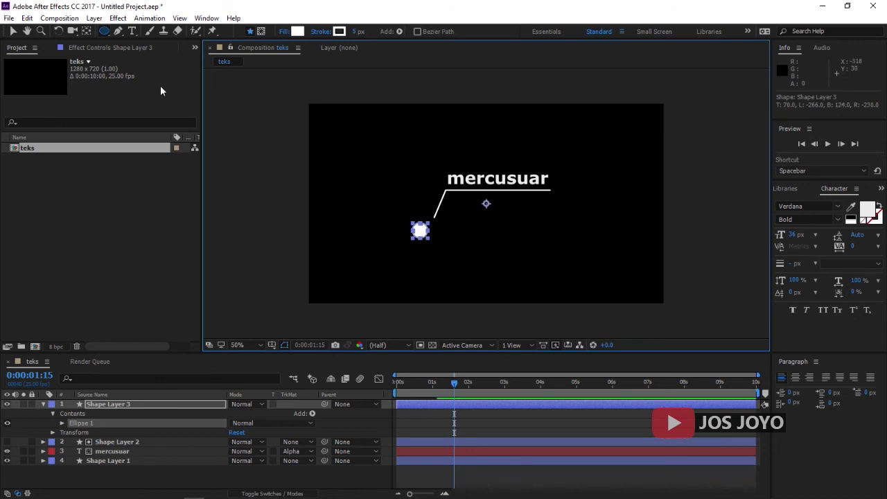
pyautogui.click(11, 32)
pyautogui.scroll(4, 425, 249)
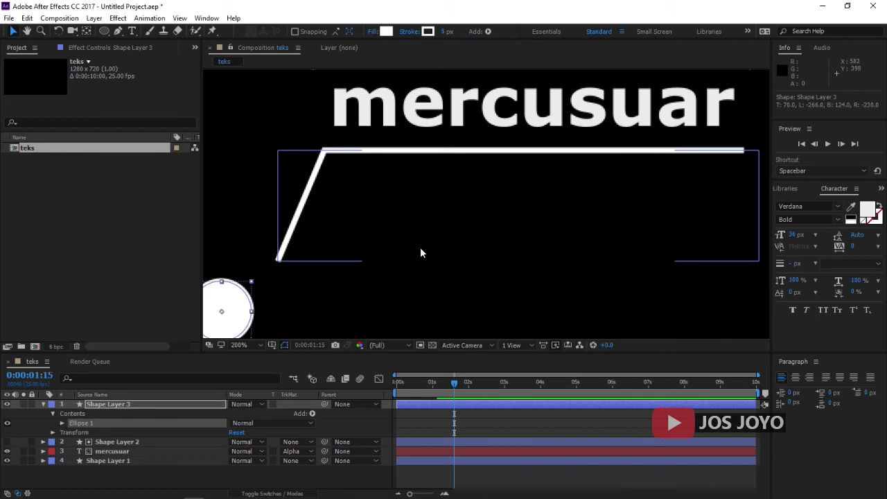
pyautogui.scroll(-2, 420, 251)
pyautogui.moveTo(364, 259); pyautogui.dragTo(385, 242)
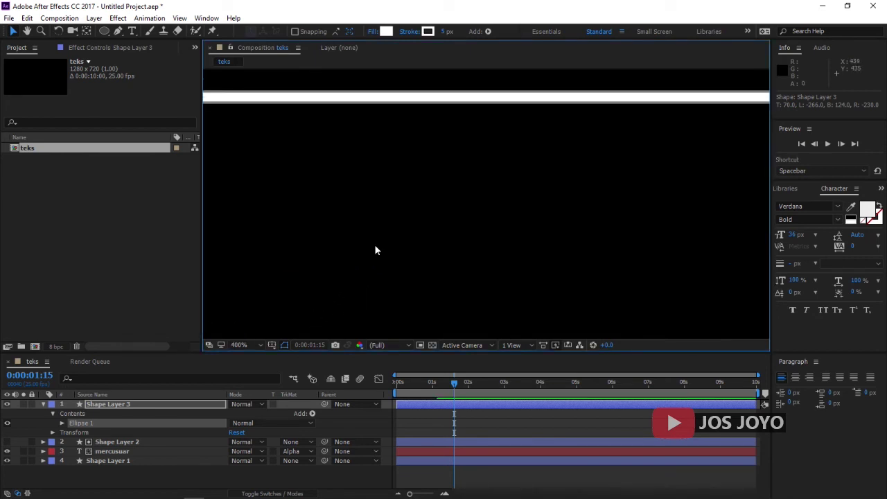
# Scale the dot layer to 66% and reposition it onto the line's lower end.
pyautogui.click(102, 406)
pyautogui.press('s')
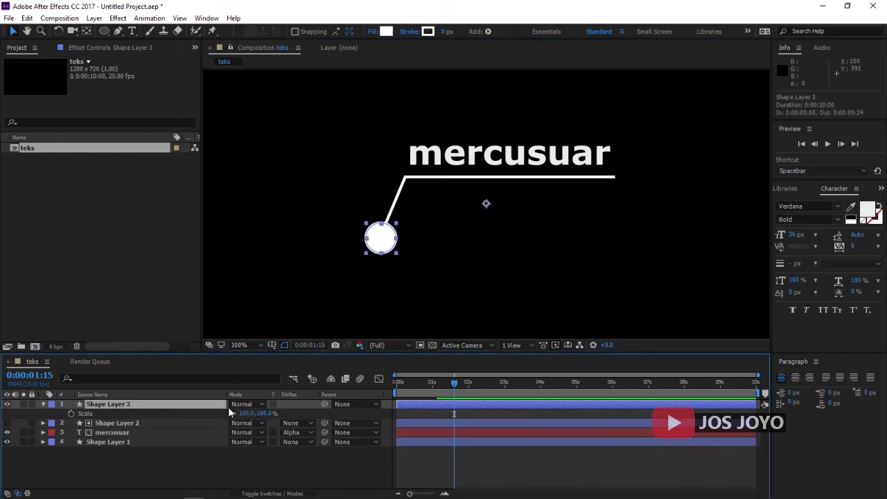
pyautogui.moveTo(246, 415); pyautogui.dragTo(234, 420)
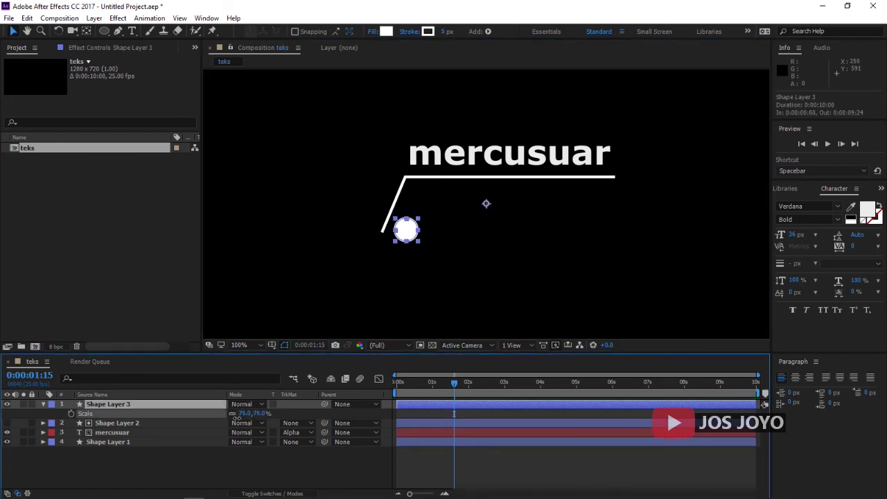
pyautogui.moveTo(418, 229); pyautogui.dragTo(382, 235)
# Centre the dot's anchor point on the circle and set its starting Scale to 0%.
pyautogui.click(418, 233)
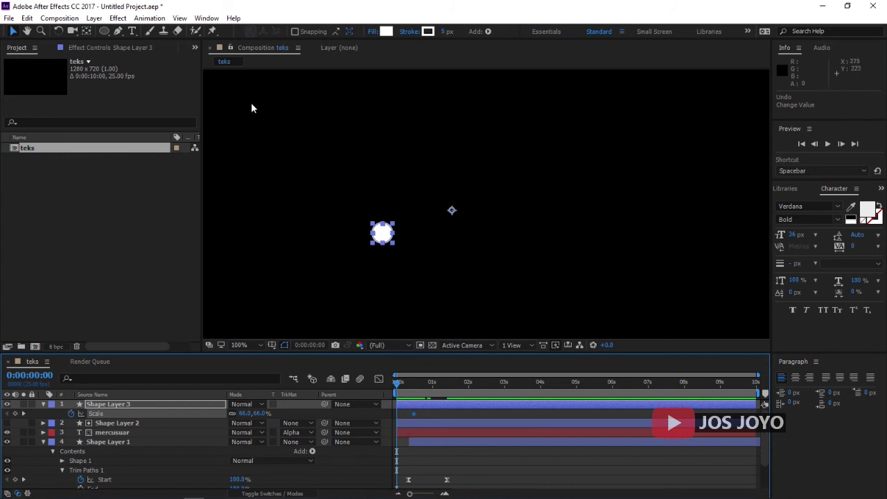
pyautogui.click(86, 32)
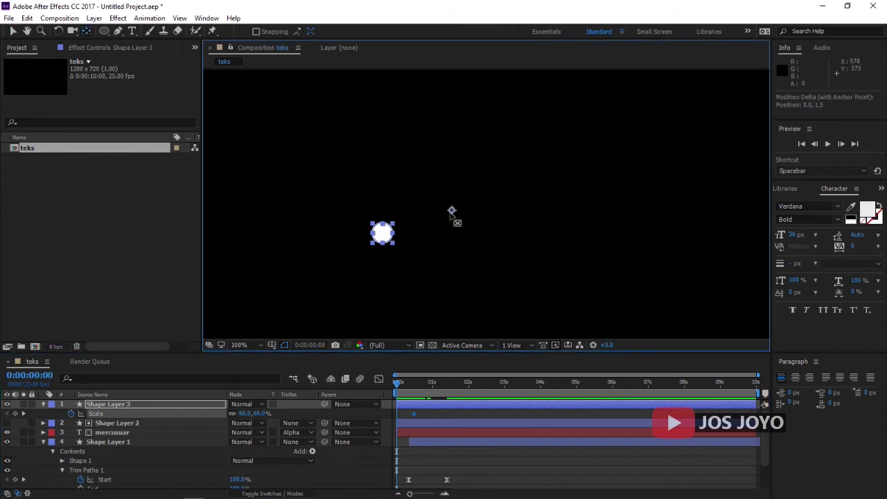
pyautogui.moveTo(451, 210); pyautogui.dragTo(381, 235)
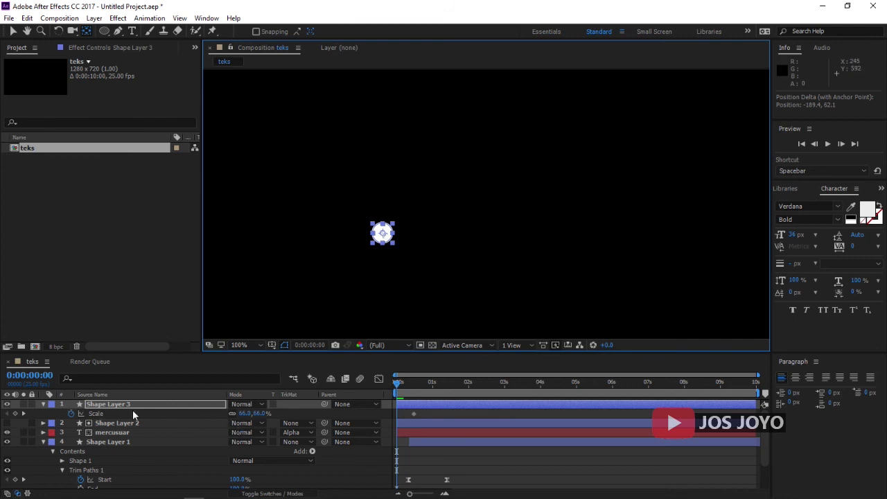
pyautogui.moveTo(246, 415)
pyautogui.mouseDown()
pyautogui.moveTo(167, 424)
pyautogui.moveTo(243, 416)
pyautogui.mouseUp()
pyautogui.click(246, 413)
pyautogui.write('0')
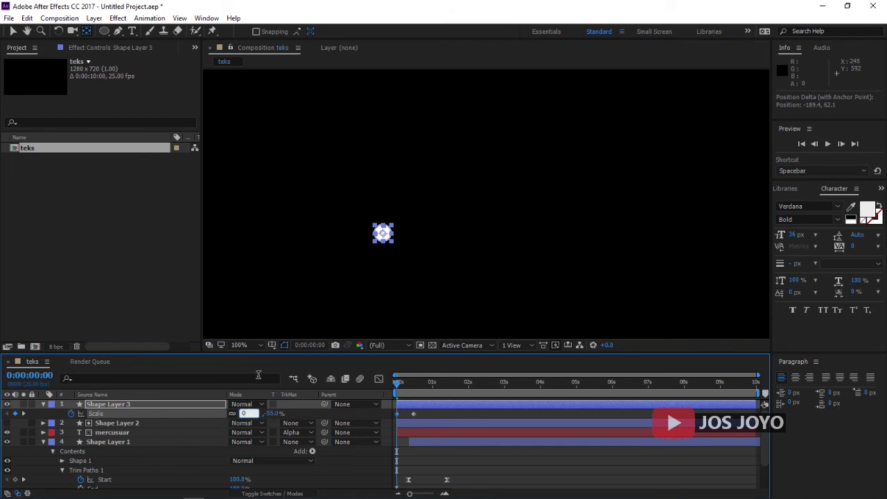
pyautogui.click(192, 312)
# Preview the dot popping in at the end of the line.
pyautogui.press('space')
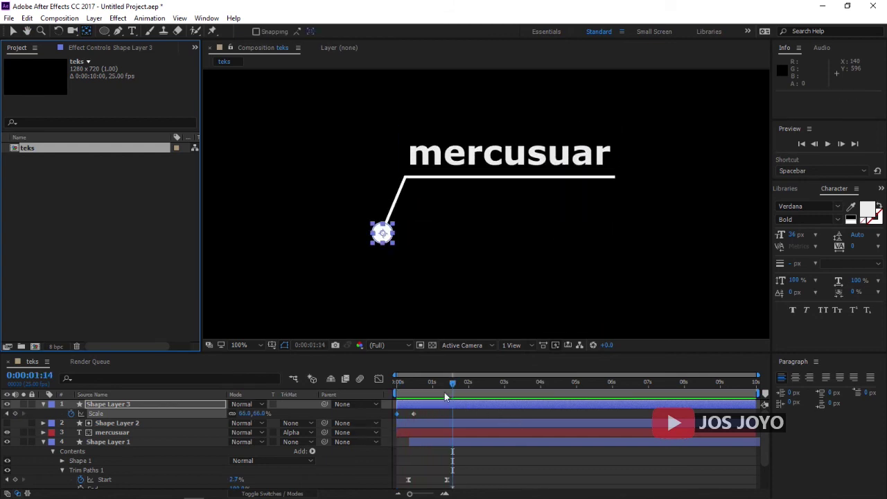
pyautogui.click(372, 388)
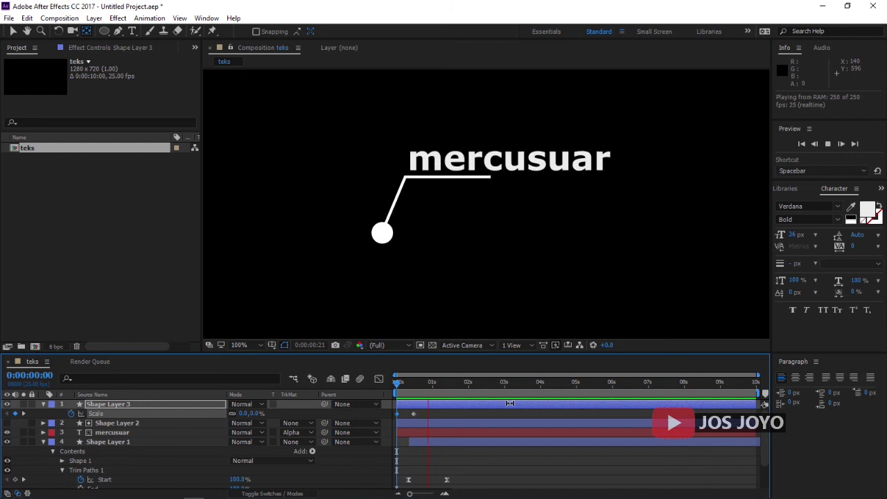
pyautogui.press('space')
pyautogui.press('space')
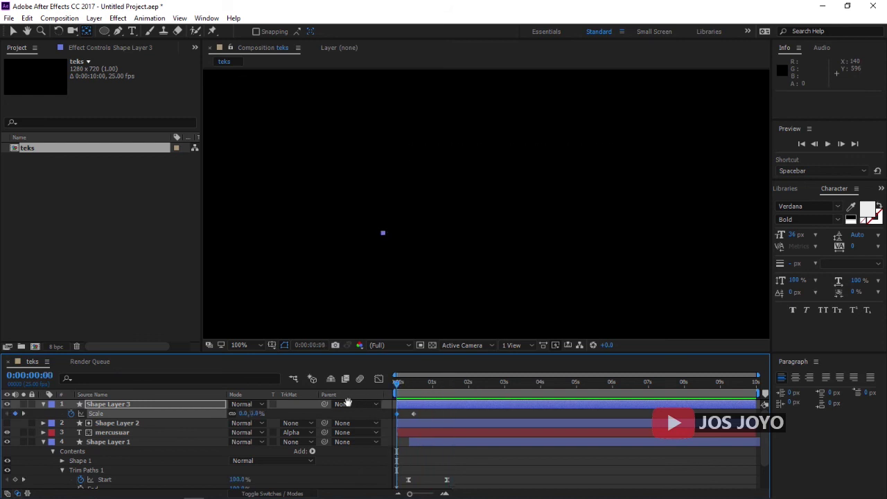
pyautogui.press('space')
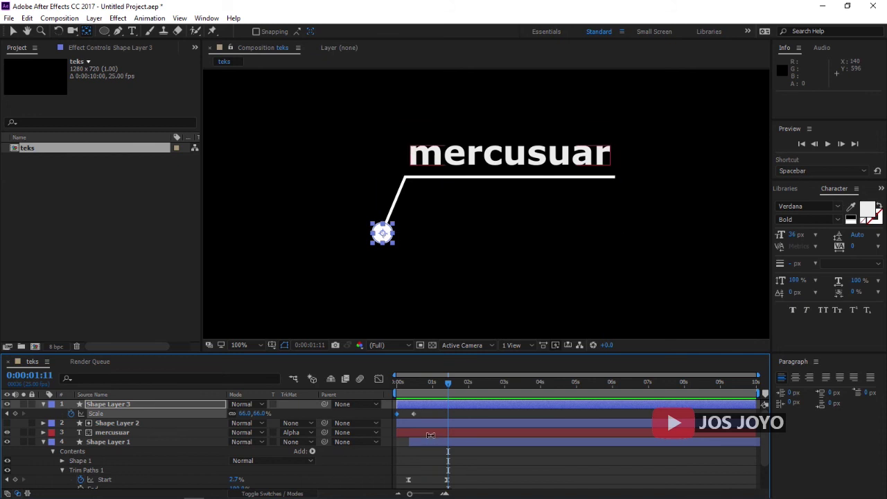
pyautogui.click(430, 433)
# Shift Shape Layer 2 and mercusuar to start about ten frames later.
pyautogui.click(116, 423)
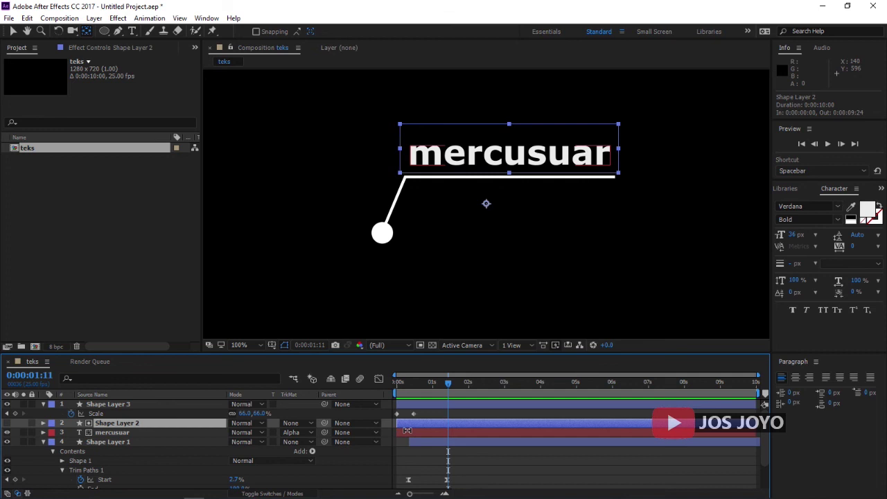
pyautogui.press('v')
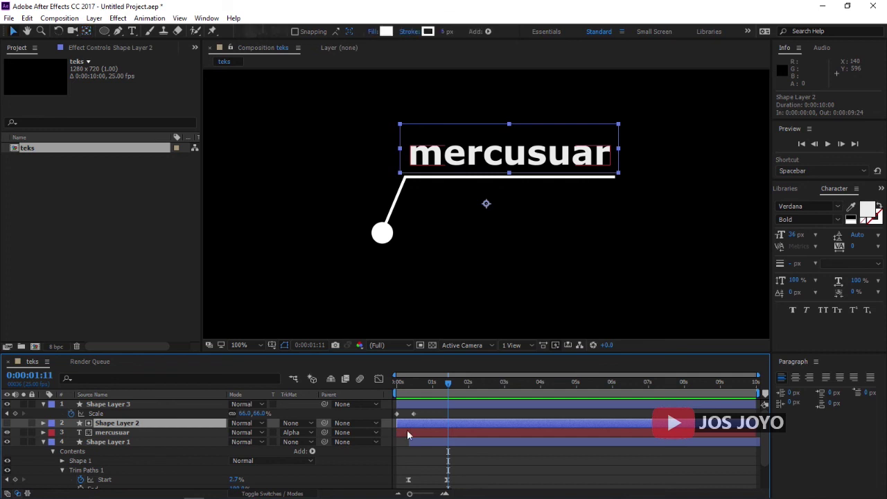
pyautogui.keyDown('ctrl'); pyautogui.click(407, 432); pyautogui.keyUp('ctrl')
pyautogui.moveTo(407, 433); pyautogui.dragTo(426, 436)
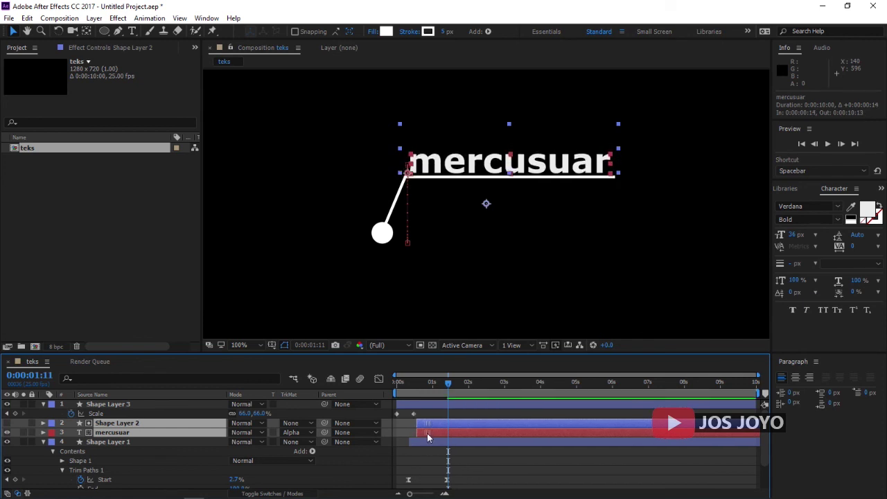
# Preview the retimed animation from the first frame, then select the dot's two Scale keyframes.
pyautogui.moveTo(438, 391); pyautogui.dragTo(366, 393)
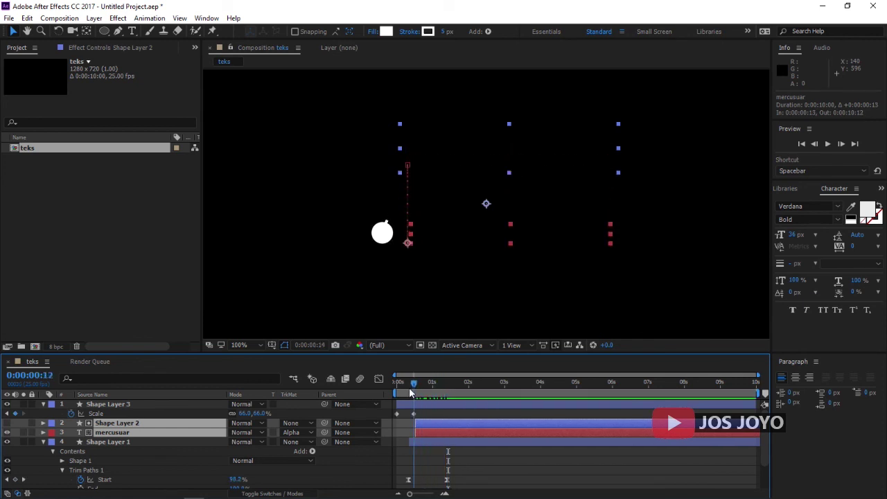
pyautogui.press('space')
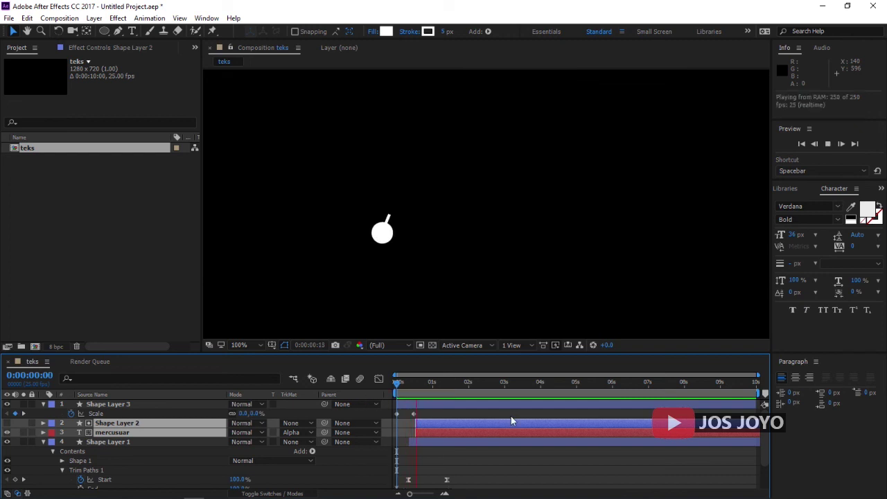
pyautogui.press('space')
pyautogui.moveTo(409, 384); pyautogui.dragTo(361, 384)
pyautogui.press('space')
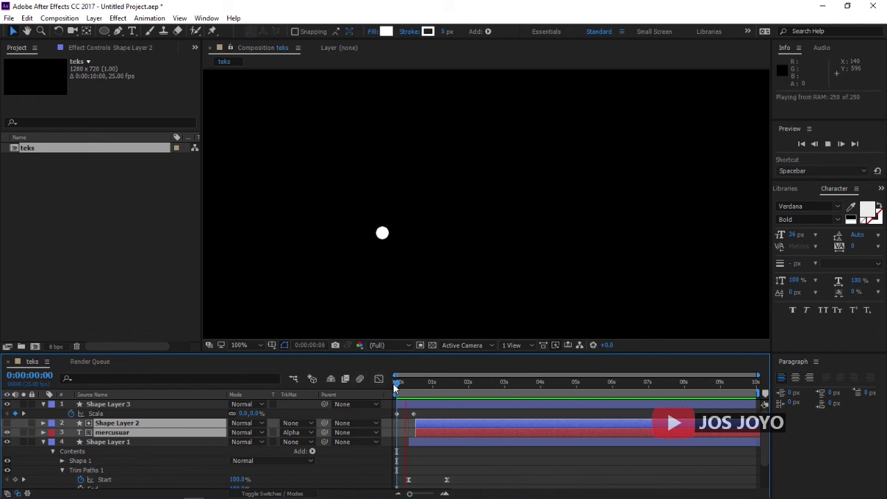
pyautogui.press('space')
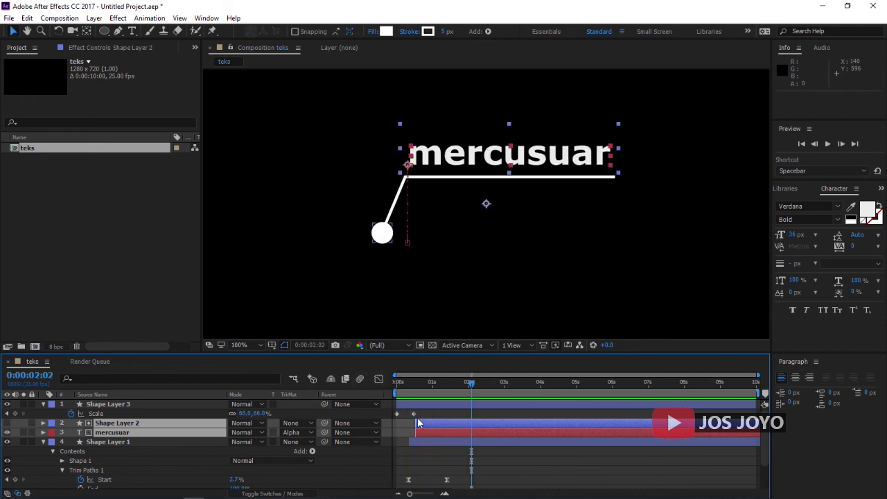
pyautogui.moveTo(425, 413); pyautogui.dragTo(396, 416)
# Give the dot's two Scale keyframes 65% incoming and outgoing influence via Keyframe Velocity.
pyautogui.rightClick(396, 414)
pyautogui.click(434, 396)
pyautogui.click(345, 291)
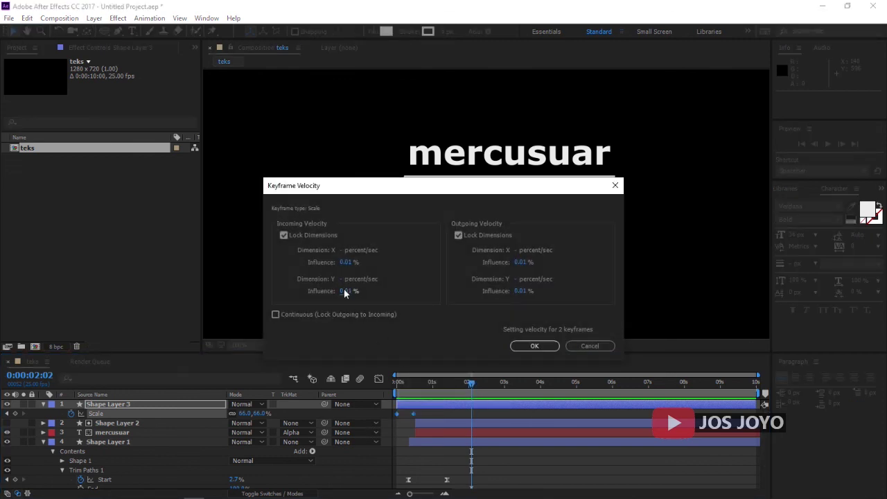
pyautogui.write('65')
pyautogui.click(521, 292)
pyautogui.click(519, 291)
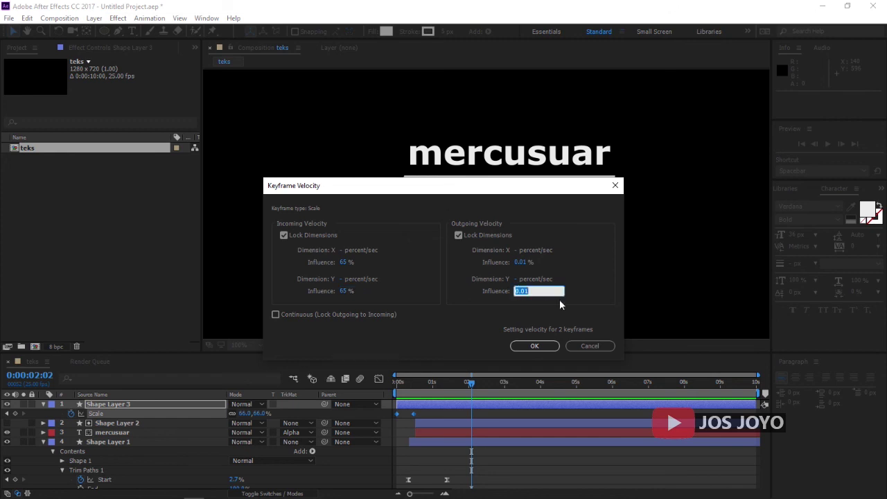
pyautogui.write('65')
pyautogui.press('Return')
pyautogui.press('j')
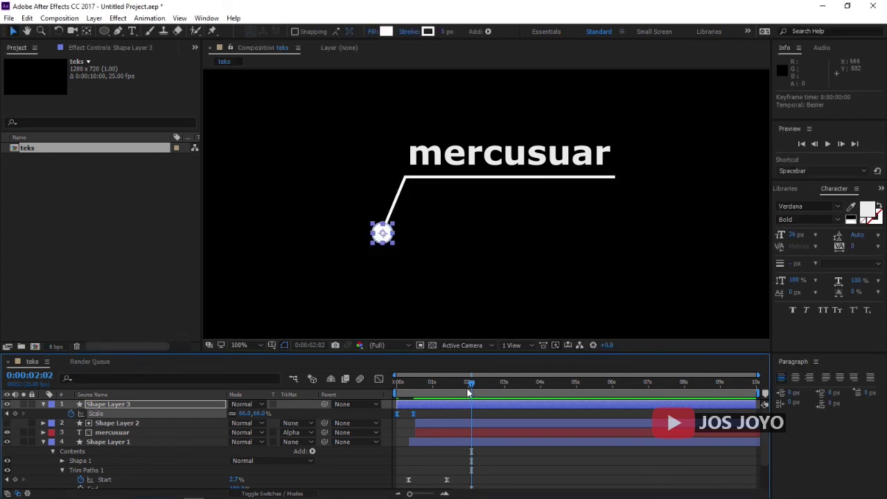
pyautogui.press('j')
pyautogui.press('space')
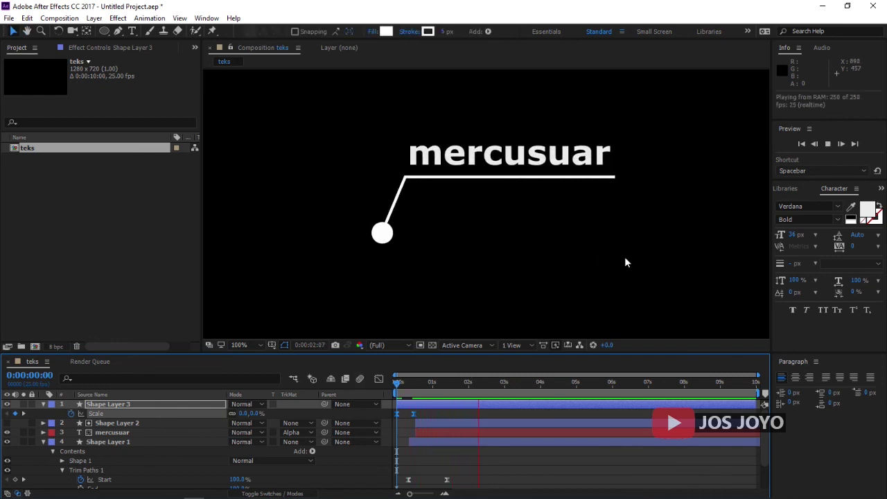
pyautogui.press('space')
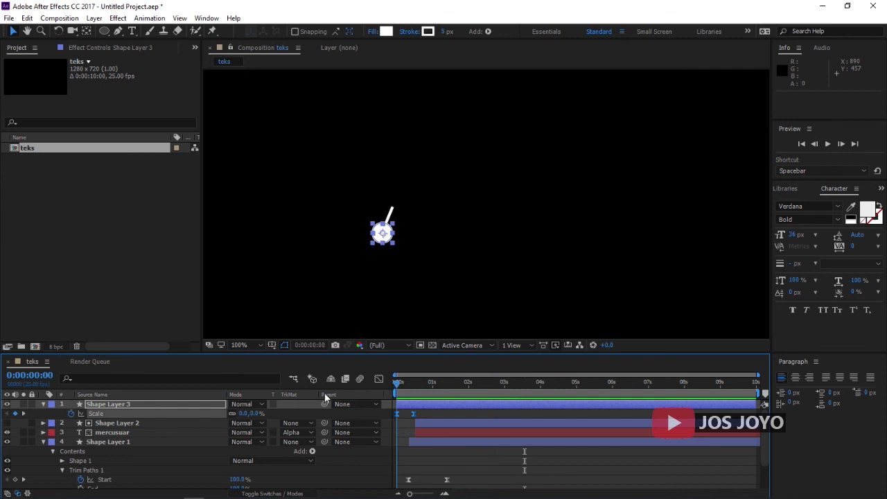
pyautogui.press('space')
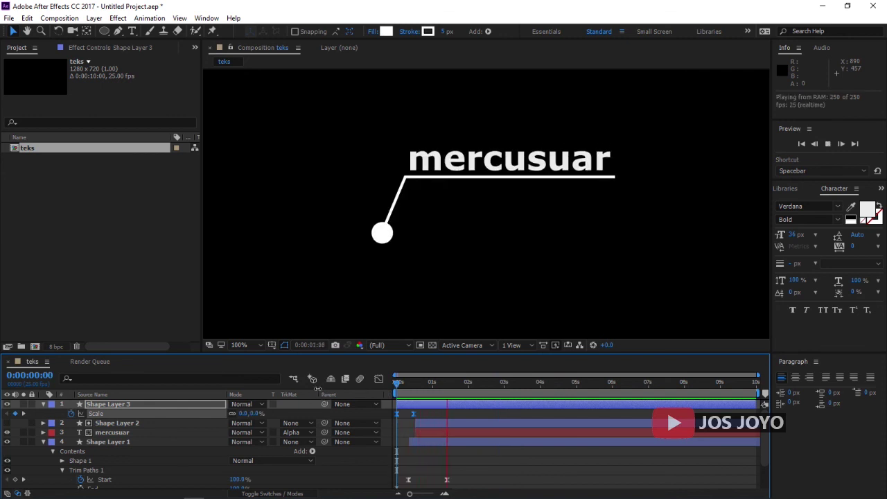